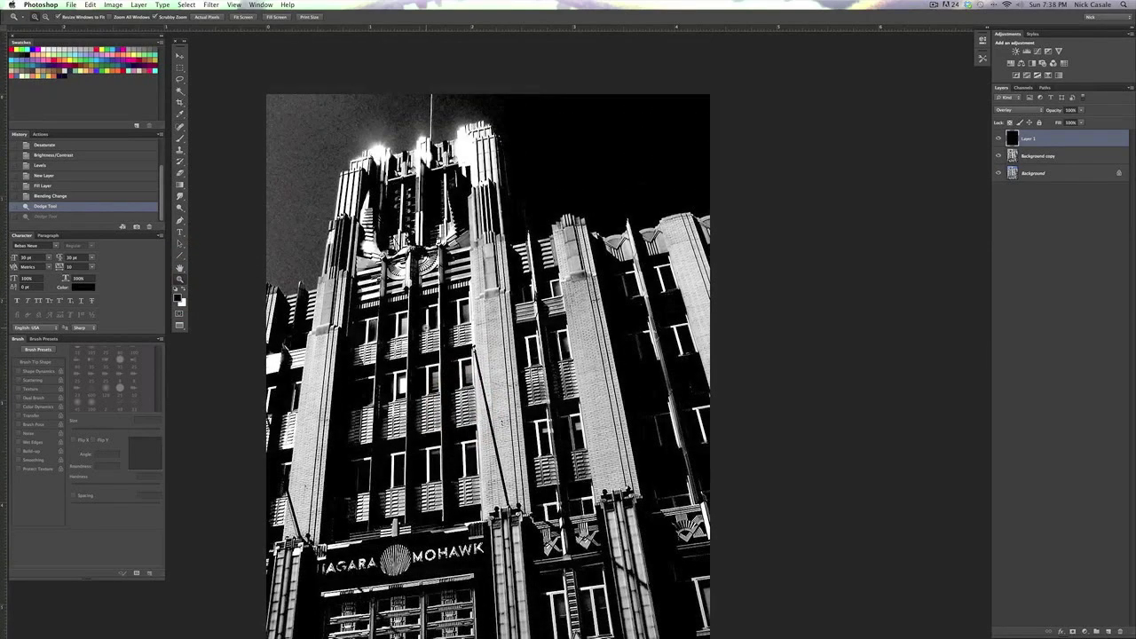
Try the Dodge tool on the Mohawk sign above the entrance with Layer 1 active.
scroll(426, 328, "down", 2)
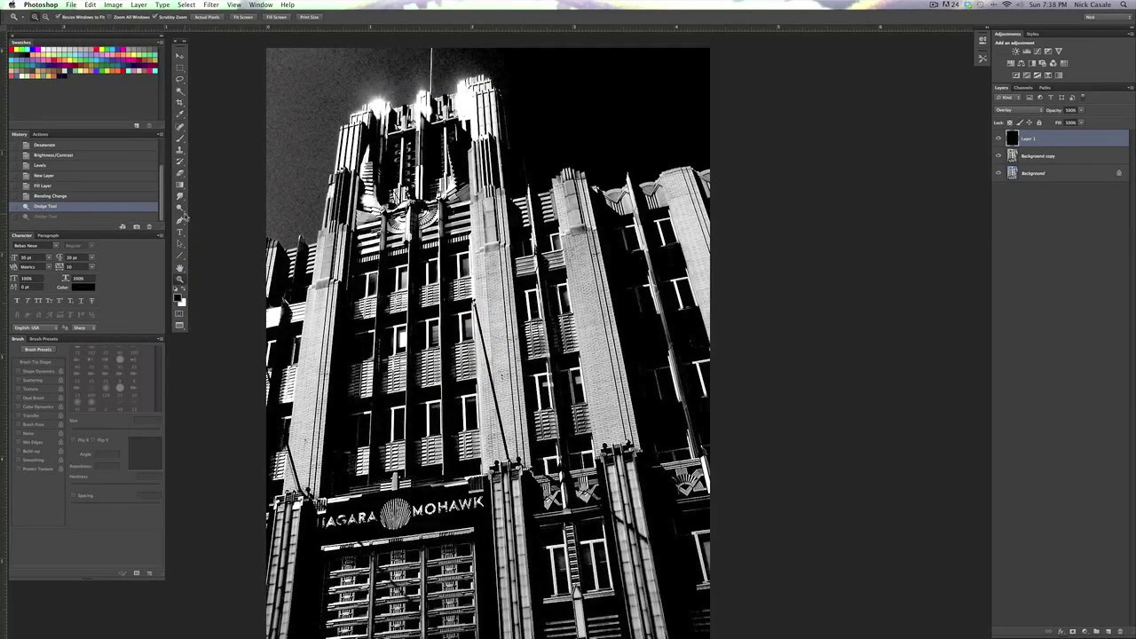
left_click(180, 207)
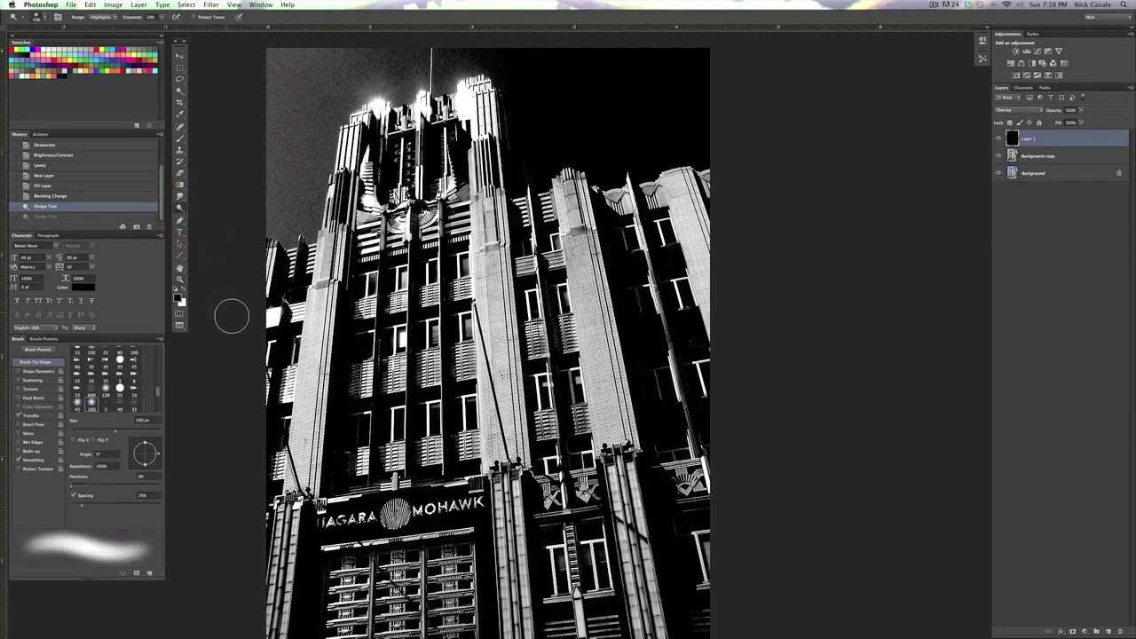
scroll(234, 431, "down", 4)
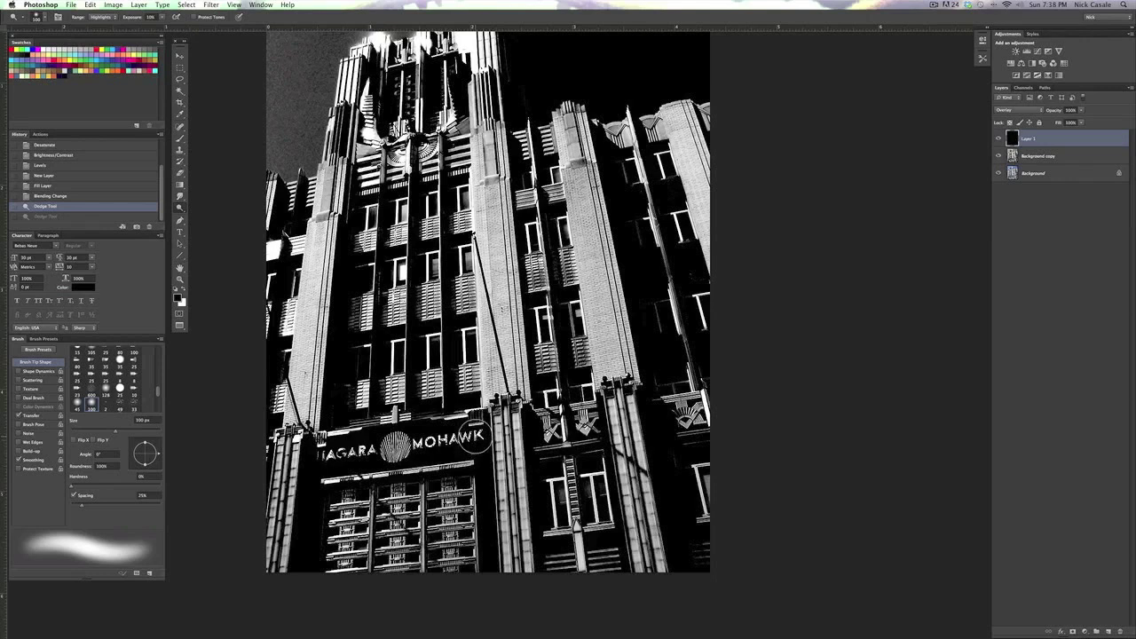
mouse_move(473, 436)
left_mouse_down()
mouse_move(458, 438)
mouse_move(473, 436)
left_mouse_up()
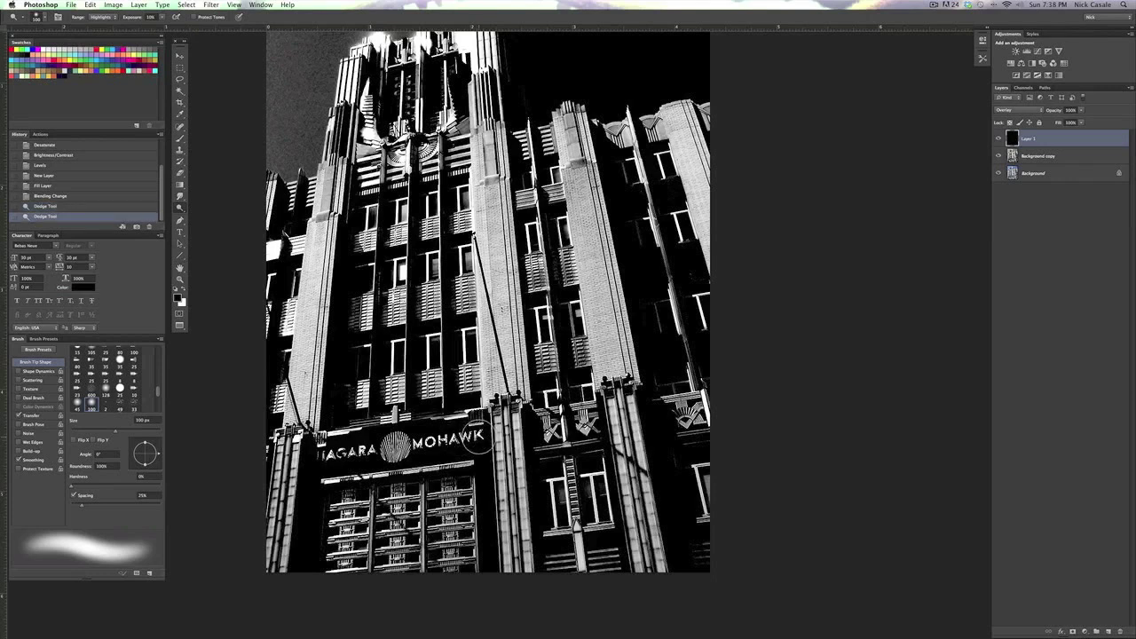
On the Background copy layer, dodge the highlights of the Niagara Mohawk sign and the ornament beside it.
left_click(1035, 158)
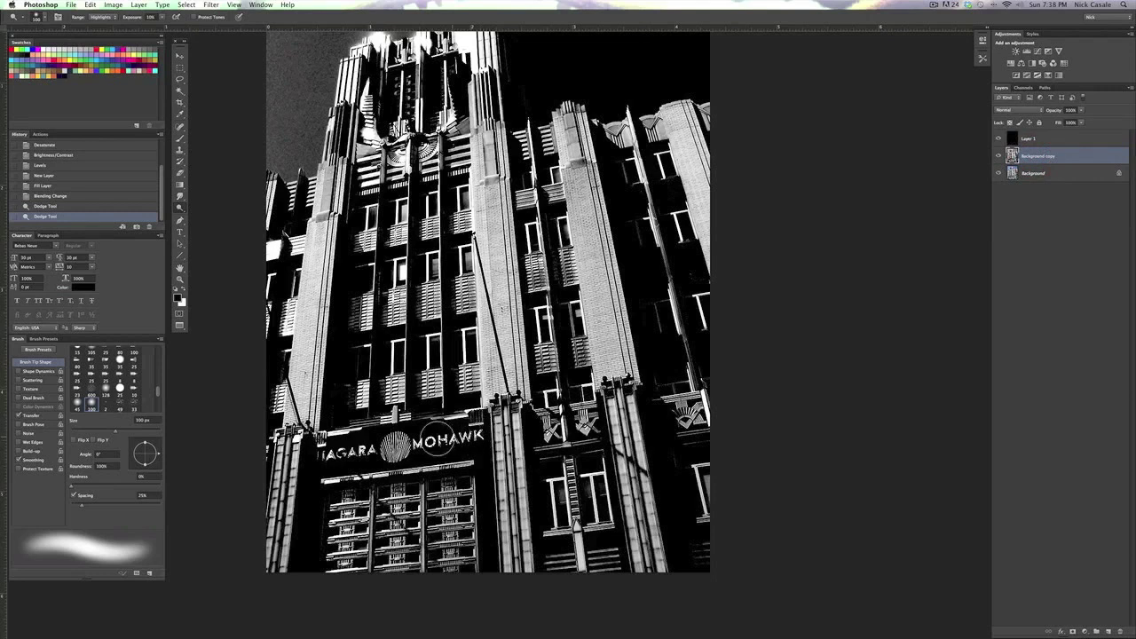
mouse_move(407, 448)
left_mouse_down()
mouse_move(451, 436)
mouse_move(334, 452)
mouse_move(474, 439)
mouse_move(416, 439)
mouse_move(458, 441)
left_mouse_up()
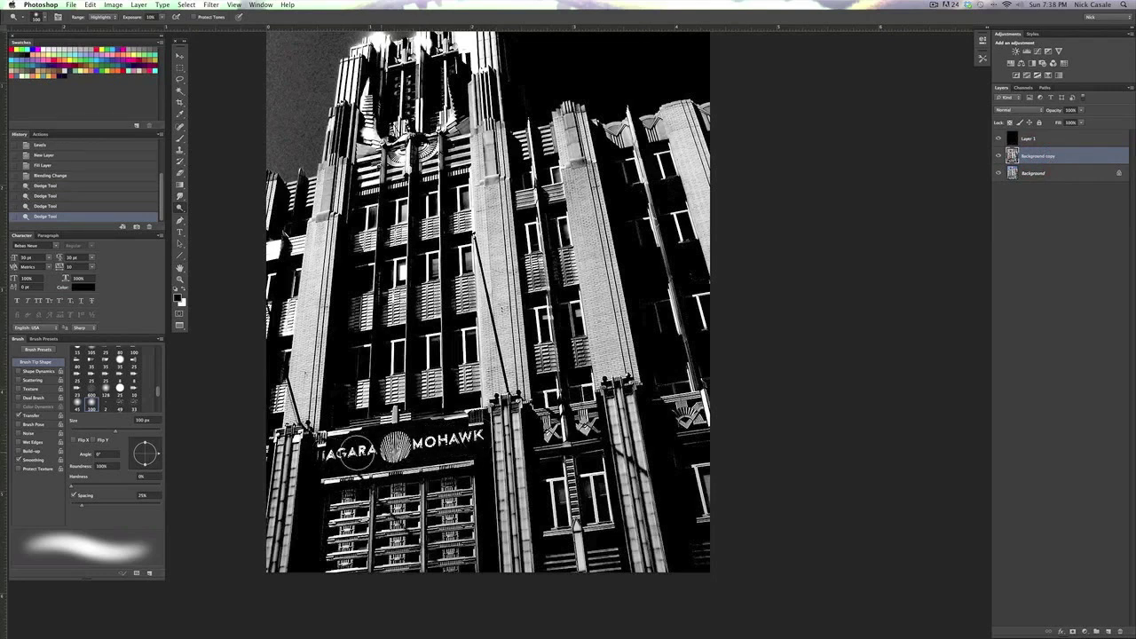
mouse_move(321, 453)
left_mouse_down()
mouse_move(414, 432)
mouse_move(330, 454)
mouse_move(398, 446)
left_mouse_up()
mouse_move(565, 422)
left_mouse_down()
mouse_move(548, 428)
mouse_move(559, 418)
left_mouse_up()
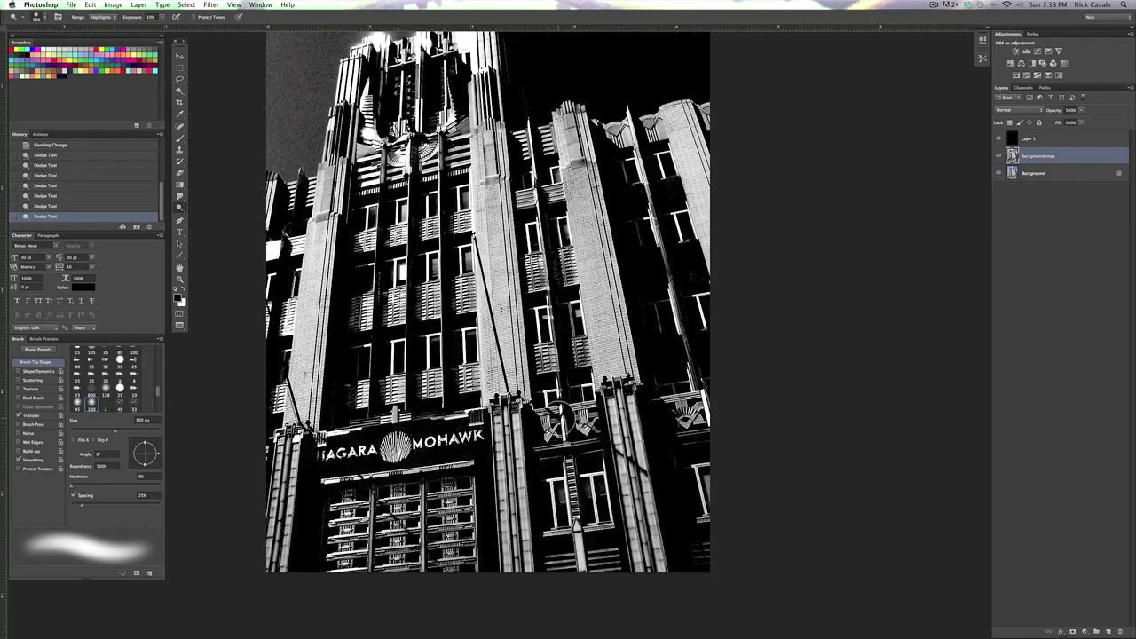
Step back through the recent dodge strokes and restore them to compare the sign before and after.
key("super+alt+z")
key("super+alt+z")
key("super+alt+z")
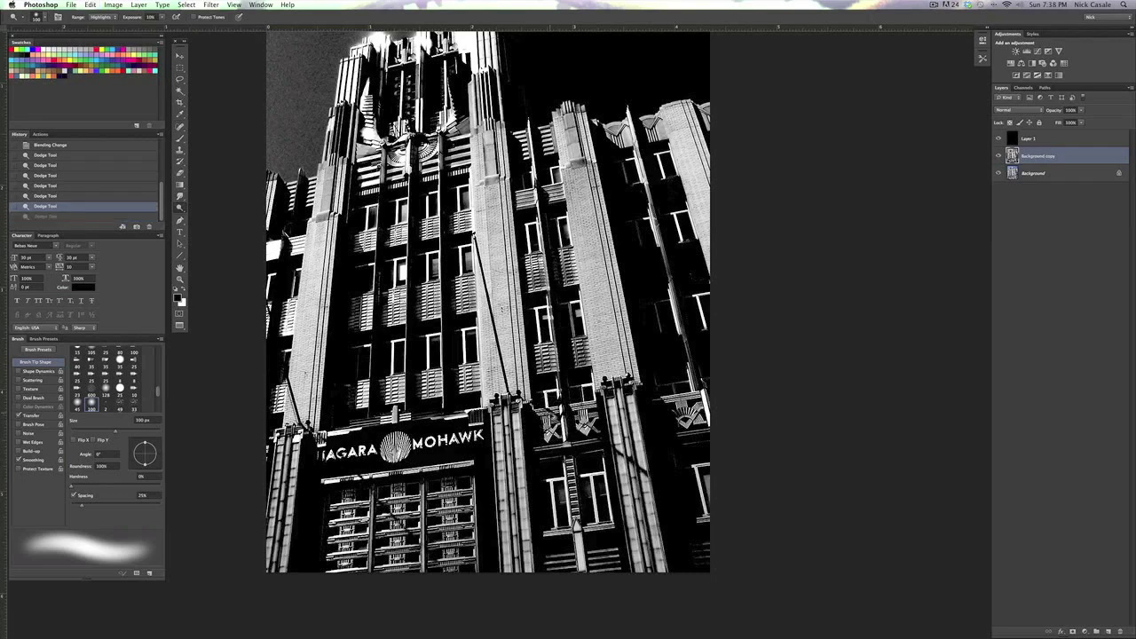
key("super+alt+z")
key("super+alt+z")
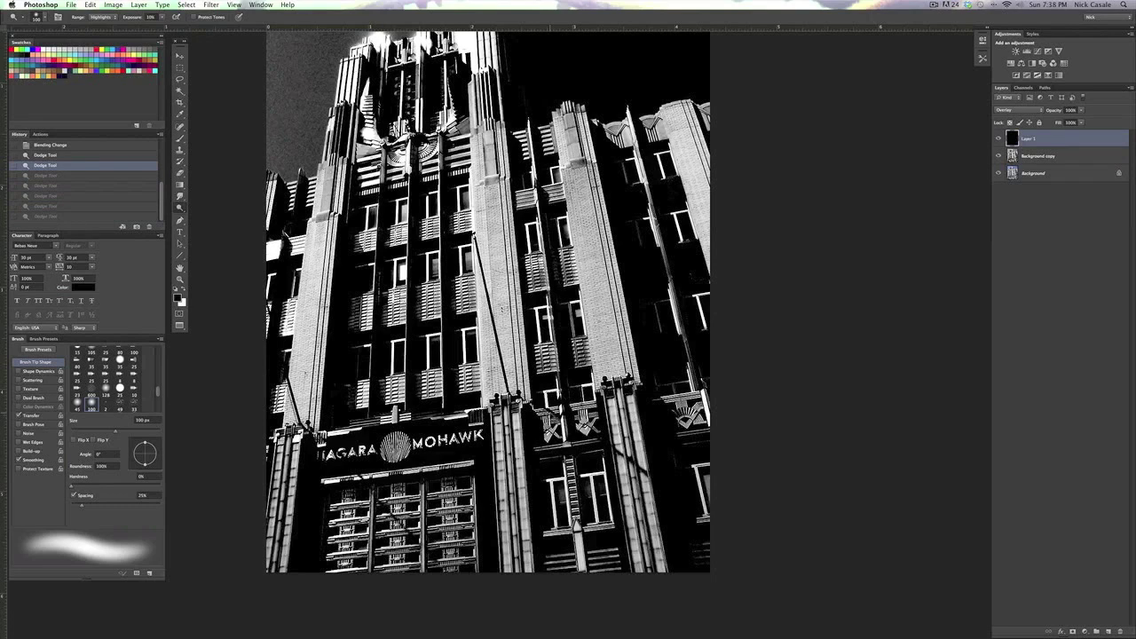
key("super+shift+z")
key("super+shift+z")
key("super+shift+z")
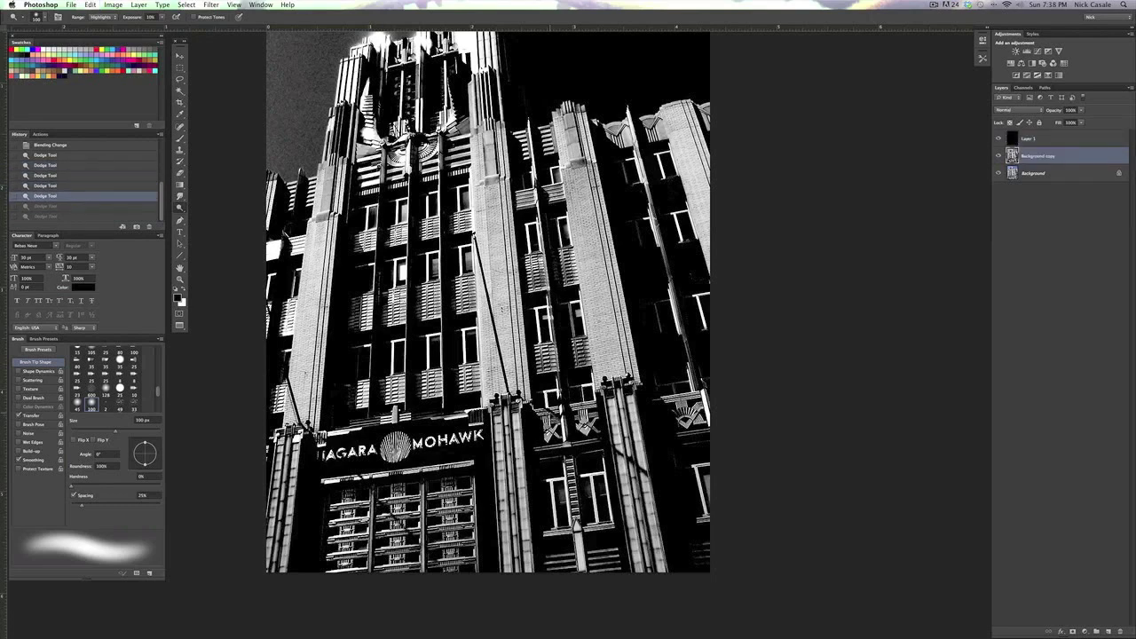
key("super+shift+z")
key("super+shift+z")
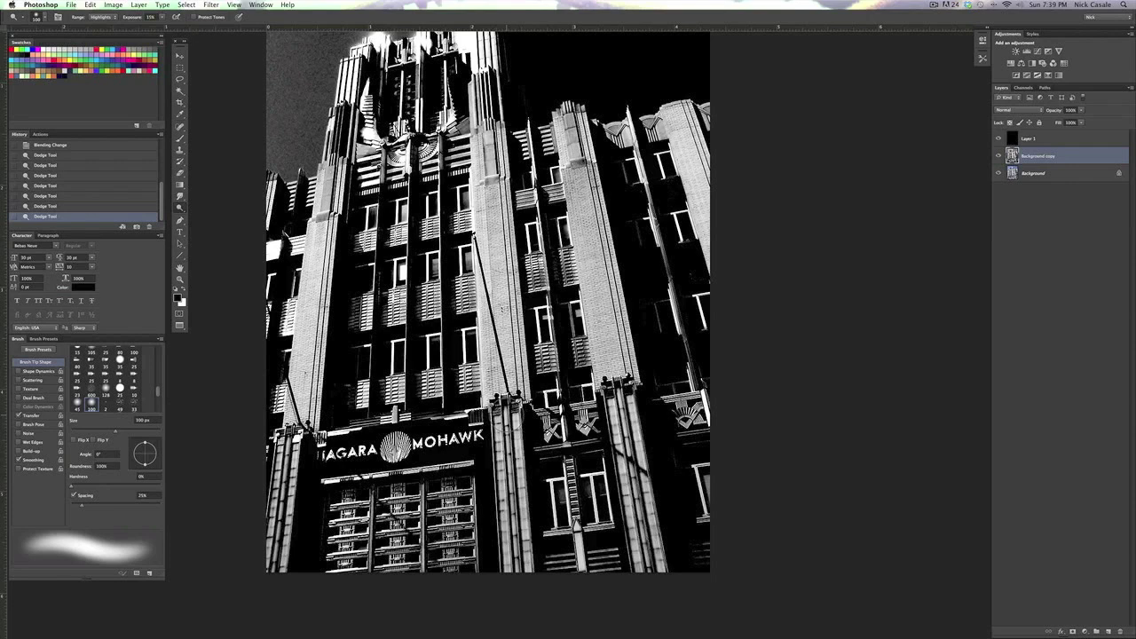
Dodge the highlights of the fluted columns flanking the entrance and at the building's lower right.
mouse_move(504, 435)
left_mouse_down()
mouse_move(502, 417)
mouse_move(510, 569)
mouse_move(519, 574)
mouse_move(508, 423)
left_mouse_up()
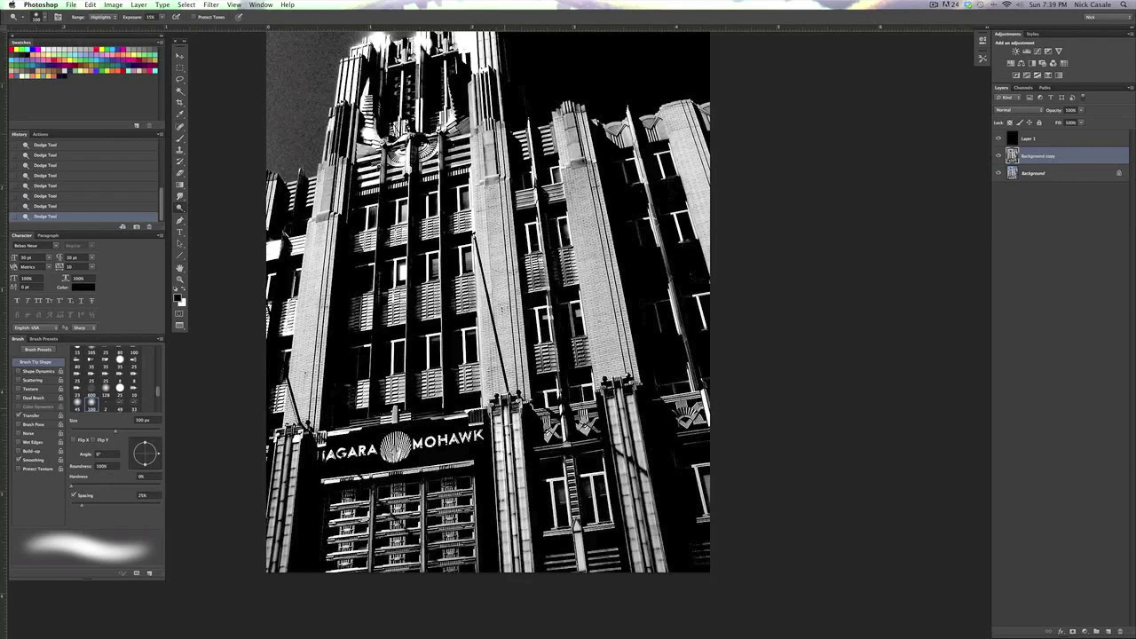
mouse_move(638, 579)
left_mouse_down()
mouse_move(654, 555)
mouse_move(620, 406)
mouse_move(643, 542)
mouse_move(609, 423)
mouse_move(537, 427)
mouse_move(685, 421)
mouse_move(693, 410)
left_mouse_up()
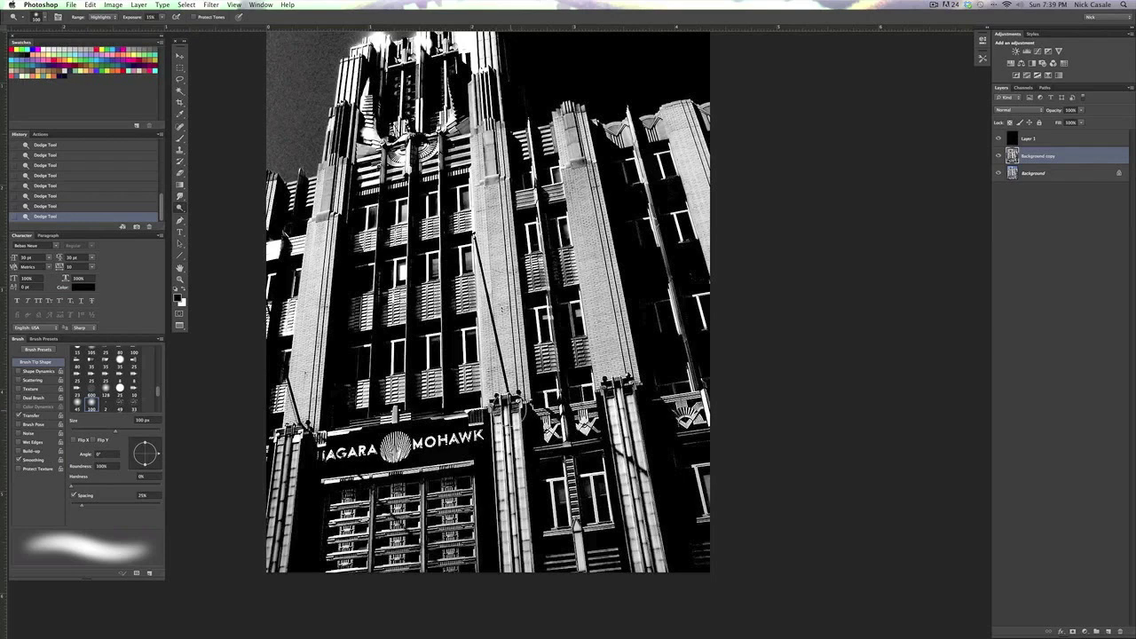
mouse_move(284, 460)
left_mouse_down()
mouse_move(286, 478)
mouse_move(288, 451)
mouse_move(280, 524)
mouse_move(292, 485)
left_mouse_up()
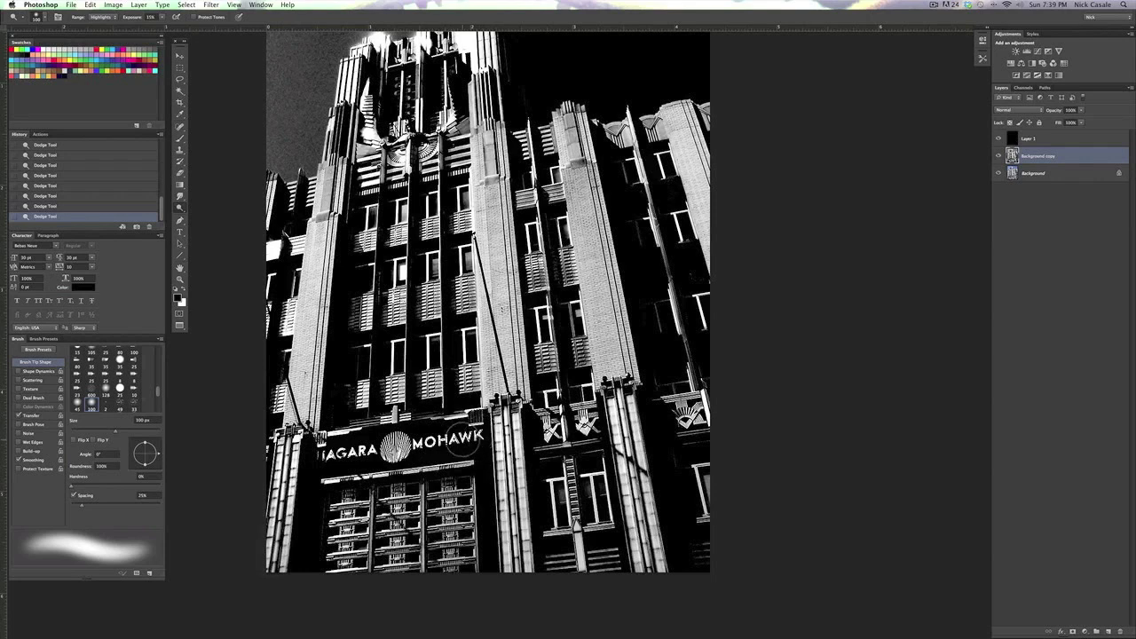
Dodge the entrance window grille, the lower windows to its right and the ornament at the building's right edge.
mouse_move(346, 540)
left_mouse_down()
mouse_move(398, 502)
mouse_move(397, 550)
mouse_move(400, 499)
mouse_move(466, 498)
mouse_move(450, 489)
mouse_move(449, 546)
mouse_move(466, 493)
left_mouse_up()
mouse_move(573, 483)
left_mouse_down()
mouse_move(545, 504)
mouse_move(593, 486)
mouse_move(556, 484)
mouse_move(557, 469)
left_mouse_up()
mouse_move(679, 488)
left_mouse_down()
mouse_move(695, 464)
mouse_move(708, 497)
left_mouse_up()
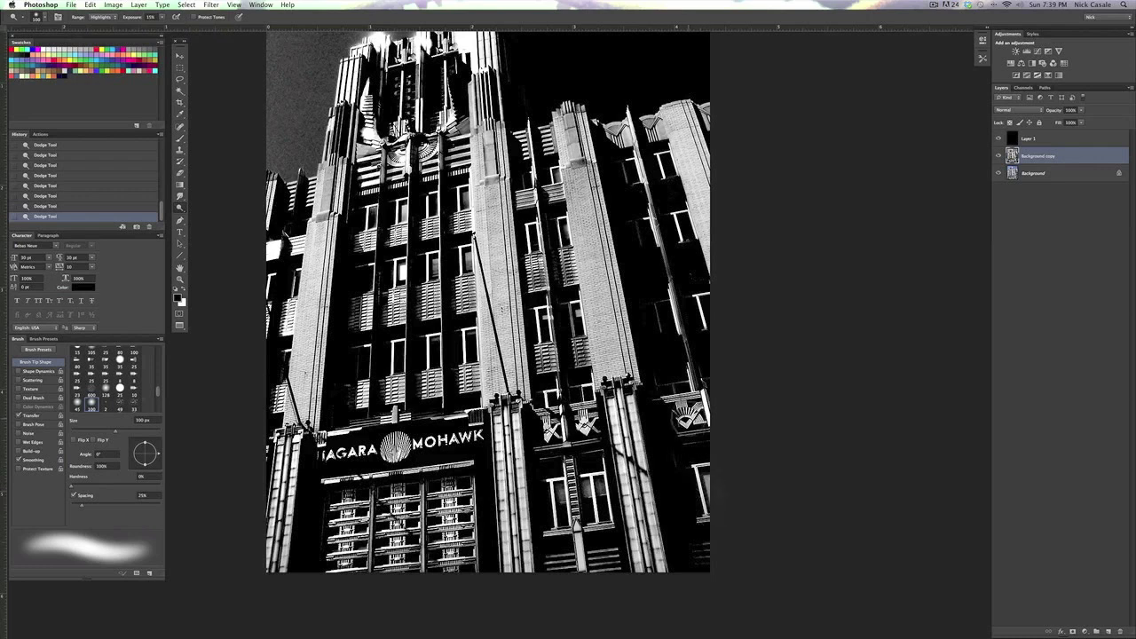
left_click_drag(682, 419, 681, 413)
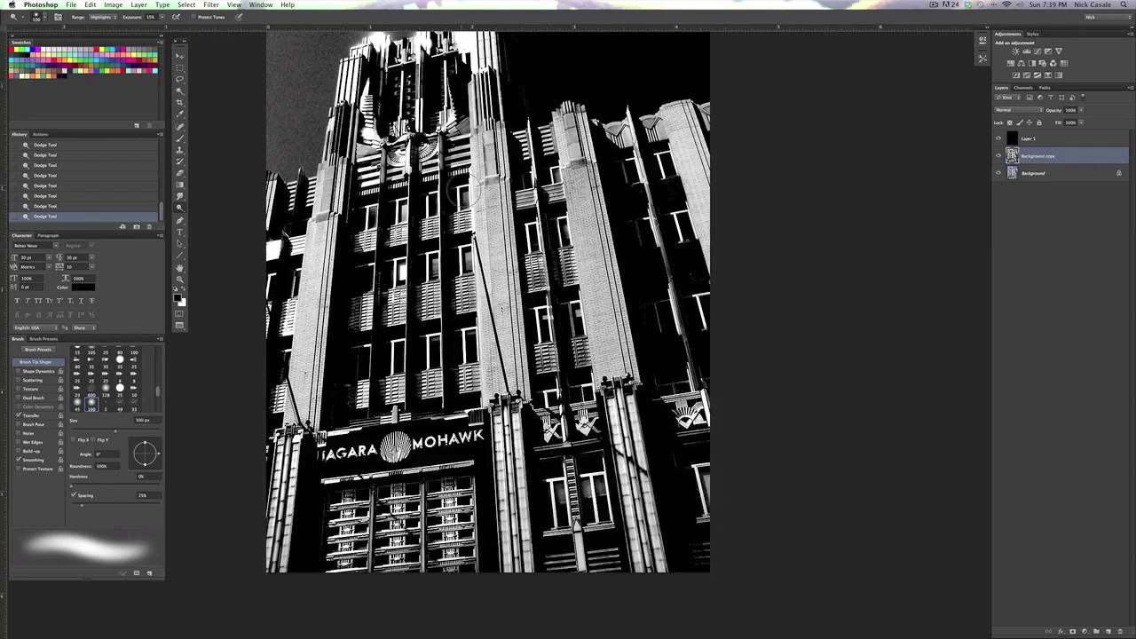
Dodge the tops of the brick pillars and the cornice along the building's right wing.
mouse_move(481, 147)
left_mouse_down()
mouse_move(496, 375)
mouse_move(493, 149)
left_mouse_up()
mouse_move(568, 133)
left_mouse_down()
mouse_move(587, 324)
mouse_move(622, 373)
mouse_move(580, 113)
left_mouse_up()
mouse_move(682, 135)
left_mouse_down()
mouse_move(710, 245)
mouse_move(716, 194)
mouse_move(681, 111)
mouse_move(714, 112)
mouse_move(683, 106)
mouse_move(672, 124)
mouse_move(604, 136)
left_mouse_up()
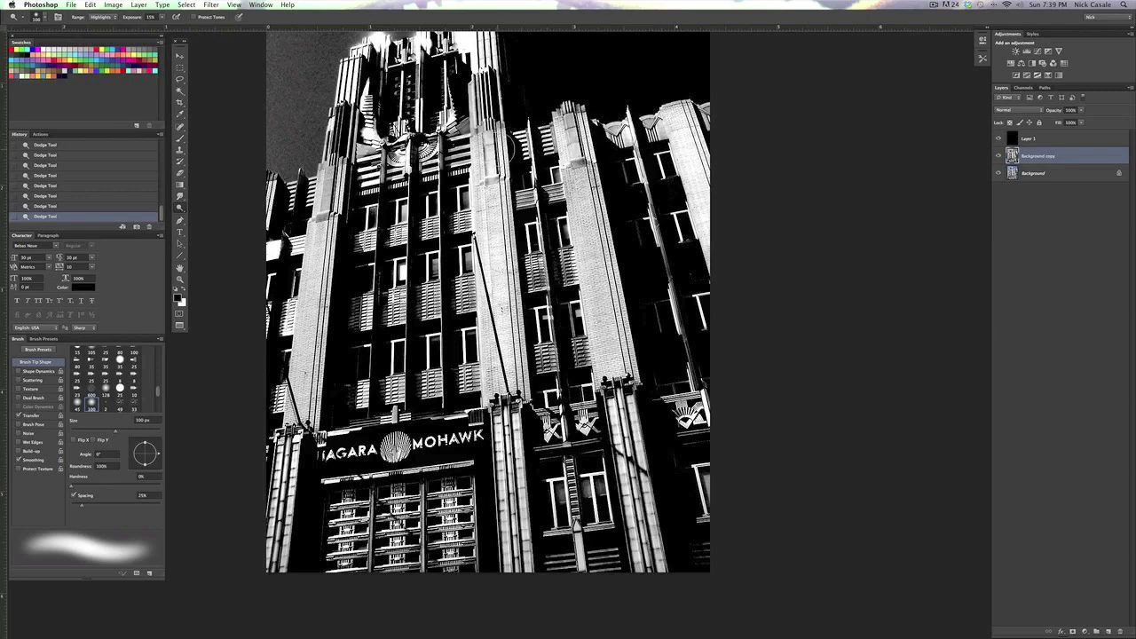
Dodge the striped band below the tower, the left pillar, the winged figure and the left side of the facade.
left_click_drag(463, 151, 418, 156)
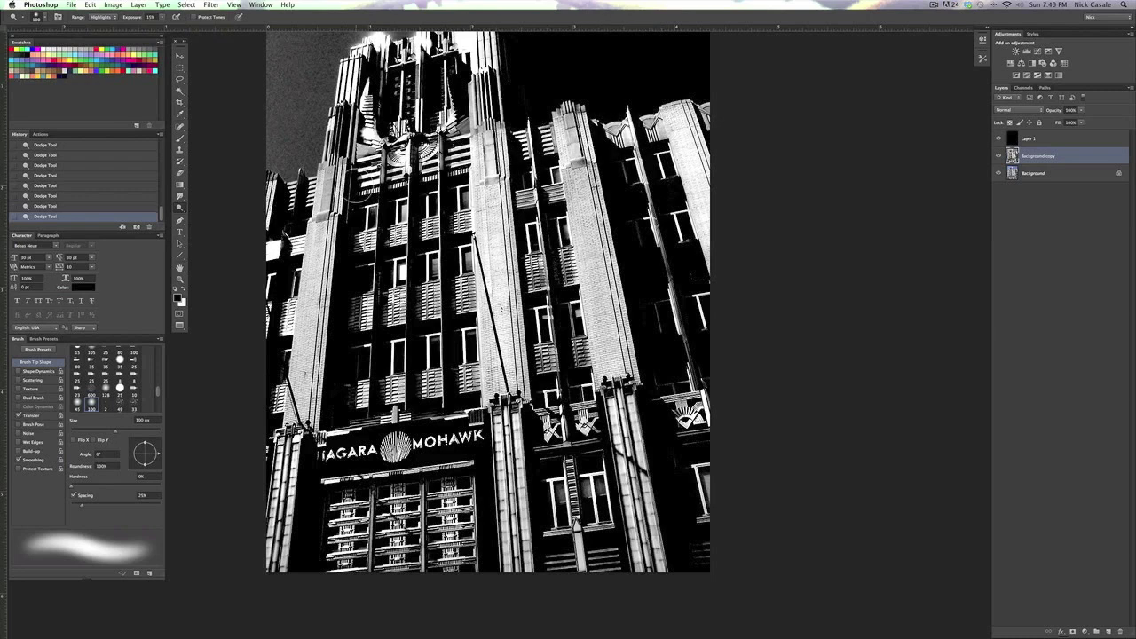
mouse_move(338, 182)
left_mouse_down()
mouse_move(319, 200)
mouse_move(324, 187)
mouse_move(311, 418)
mouse_move(298, 296)
left_mouse_up()
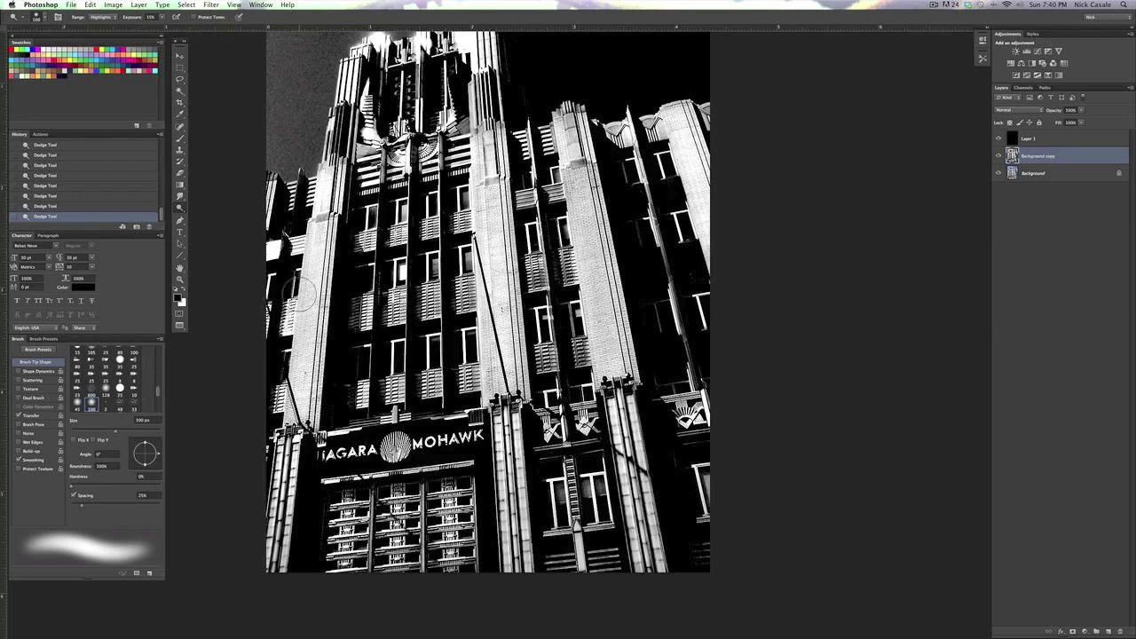
mouse_move(412, 151)
left_mouse_down()
mouse_move(427, 145)
mouse_move(383, 128)
mouse_move(449, 88)
mouse_move(444, 77)
left_mouse_up()
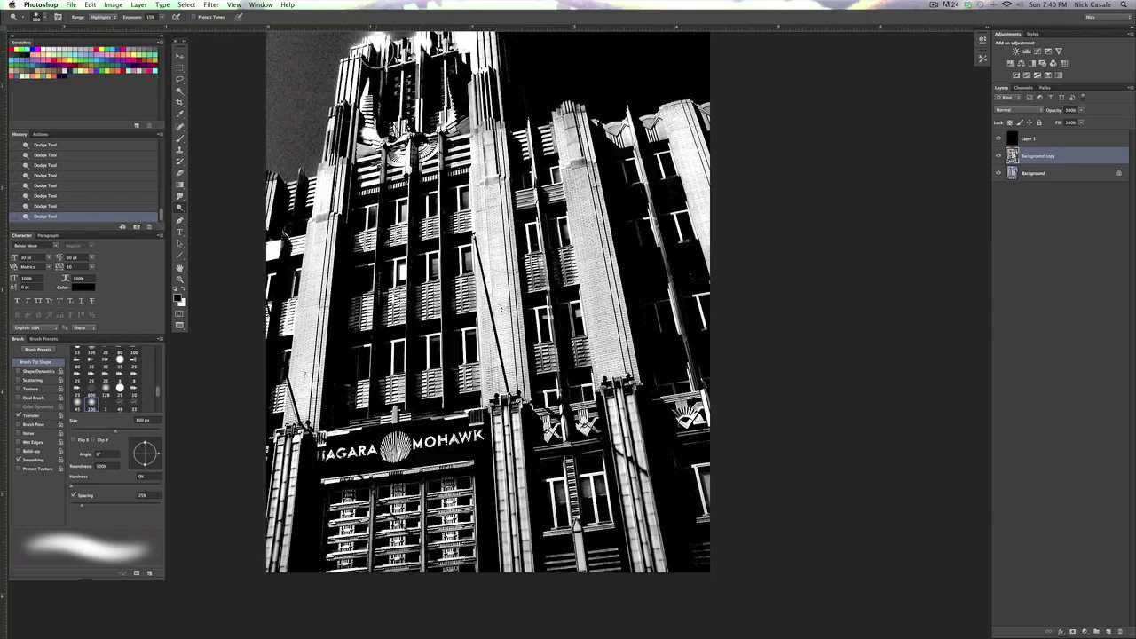
mouse_move(364, 85)
left_mouse_down()
mouse_move(347, 151)
mouse_move(377, 167)
mouse_move(486, 160)
mouse_move(416, 182)
mouse_move(404, 216)
mouse_move(369, 240)
left_mouse_up()
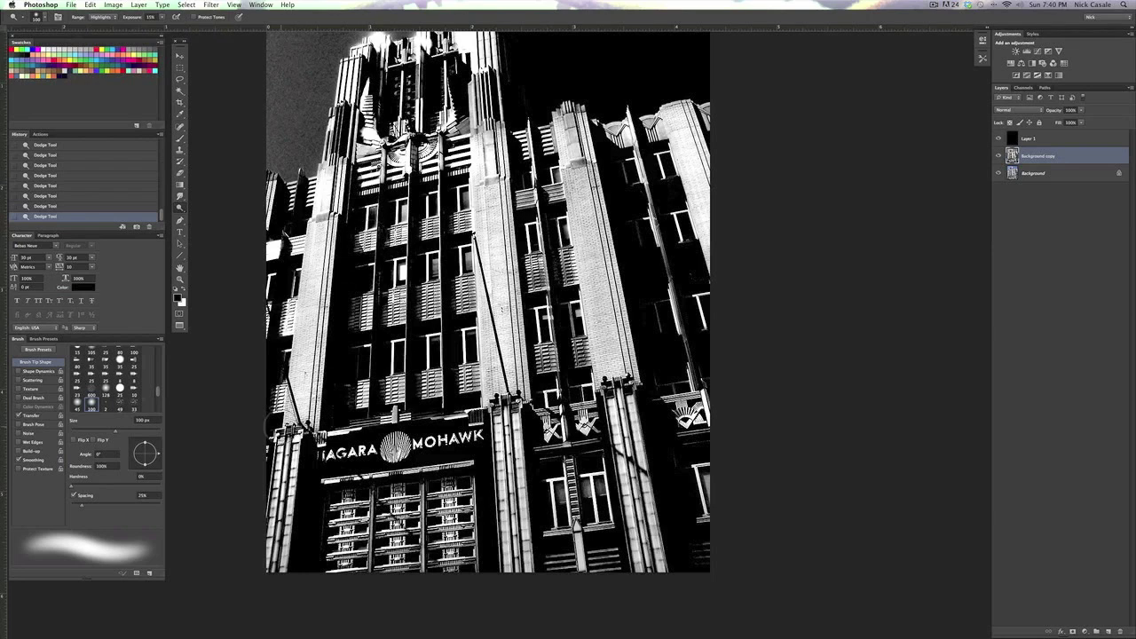
left_click(295, 403)
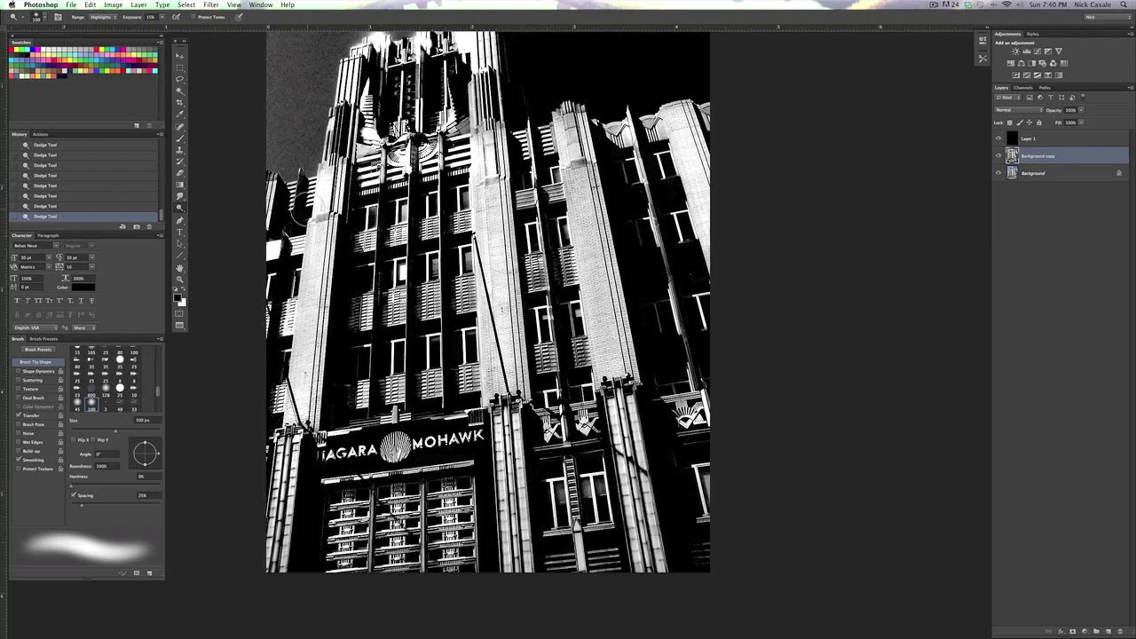
Brighten the tower's crown, wing ornaments and side columns plus the upper windows below with dodge strokes.
scroll(480, 169, "up", 4)
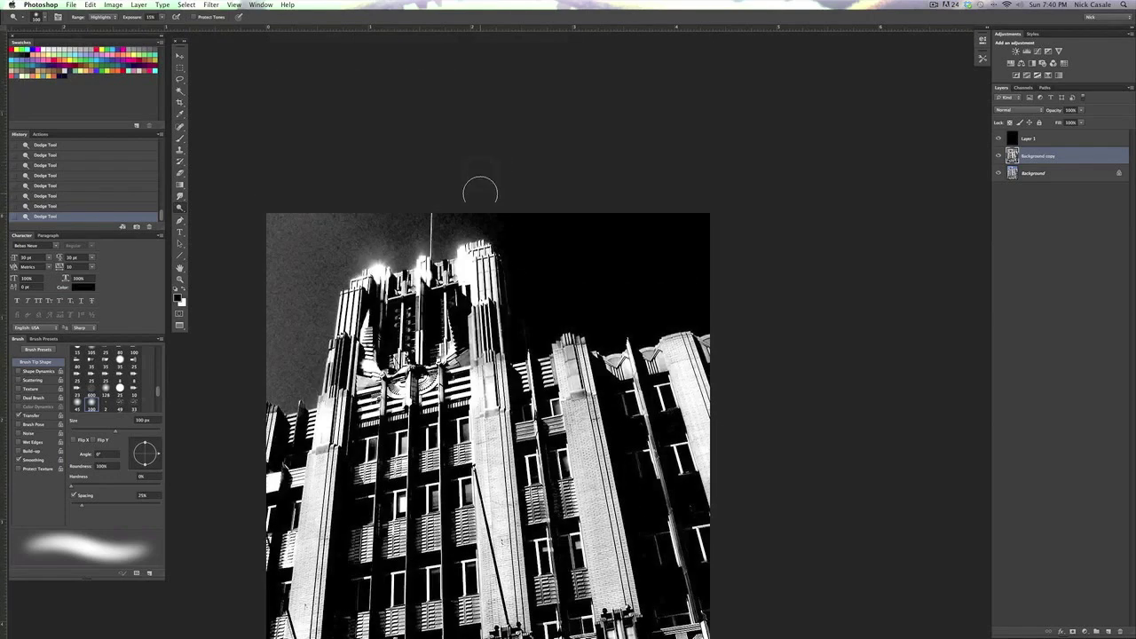
left_click_drag(470, 246, 455, 266)
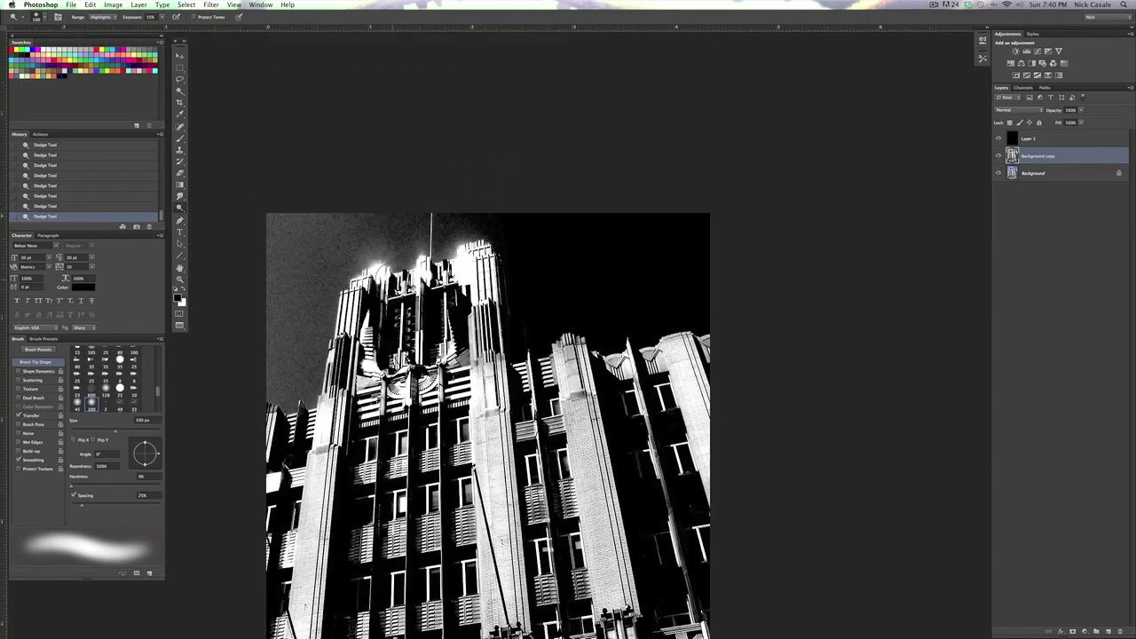
left_click_drag(361, 364, 373, 345)
mouse_move(450, 324)
left_mouse_down()
mouse_move(480, 374)
mouse_move(478, 283)
left_mouse_up()
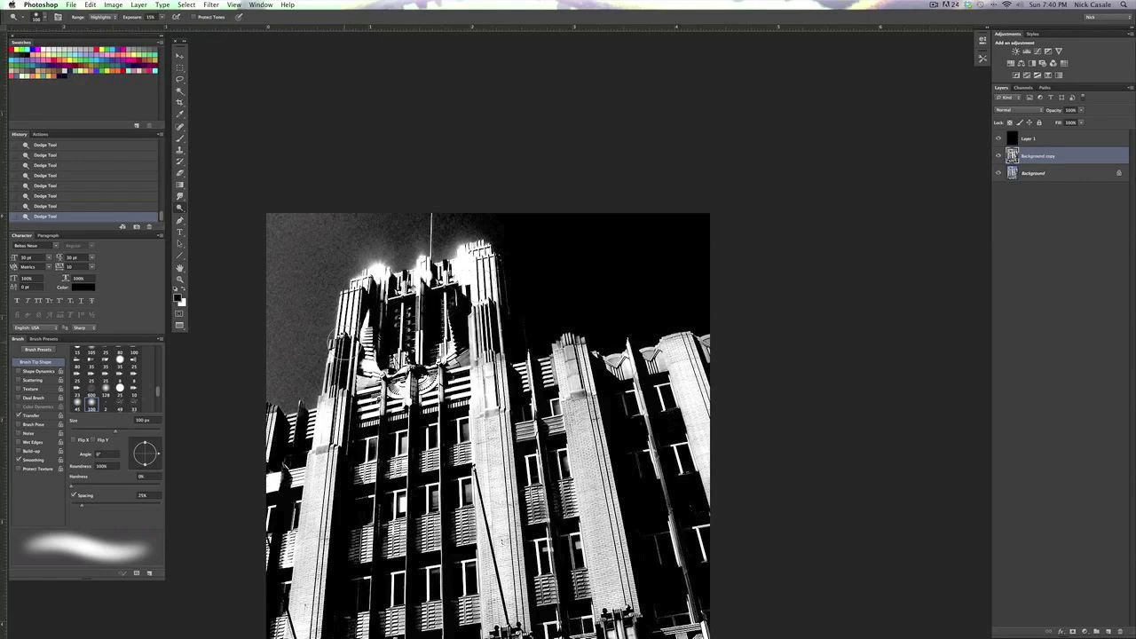
left_click_drag(333, 341, 401, 391)
left_click_drag(399, 444, 368, 446)
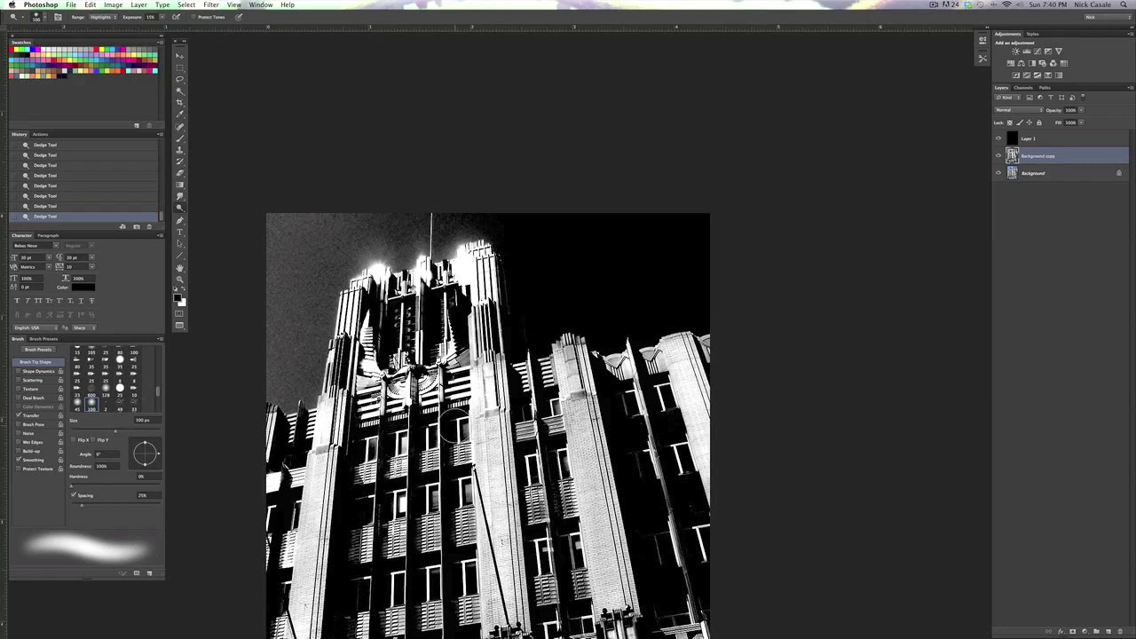
mouse_move(454, 426)
left_mouse_down()
mouse_move(437, 497)
mouse_move(463, 484)
left_mouse_up()
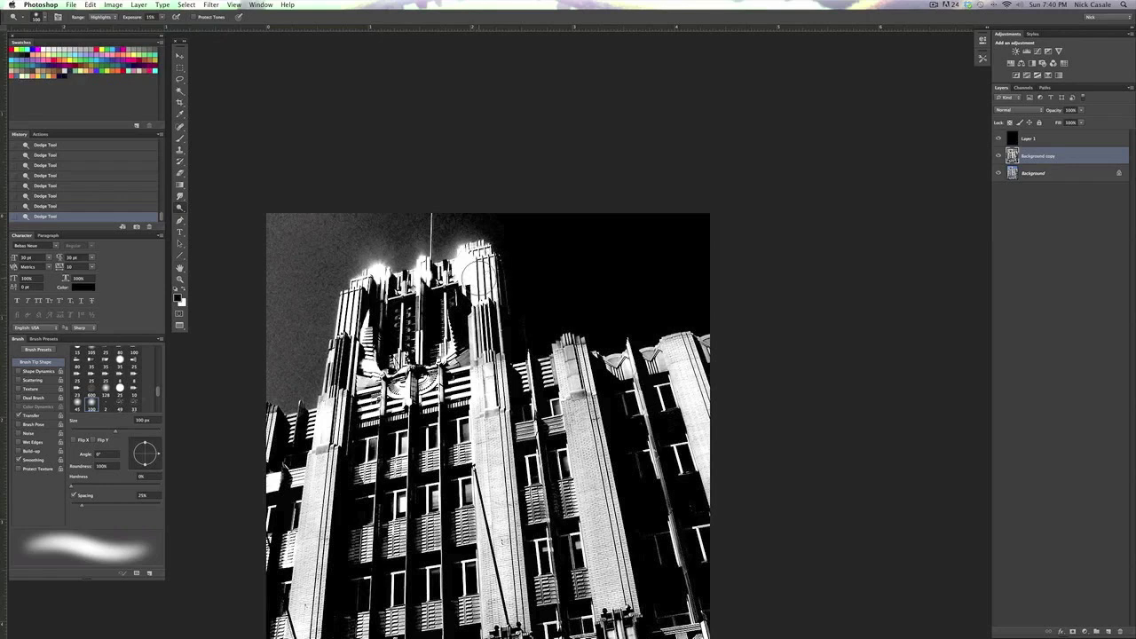
Toggle the visibility of Background copy and Layer 1 to compare the edit with the original photo.
left_click(998, 154)
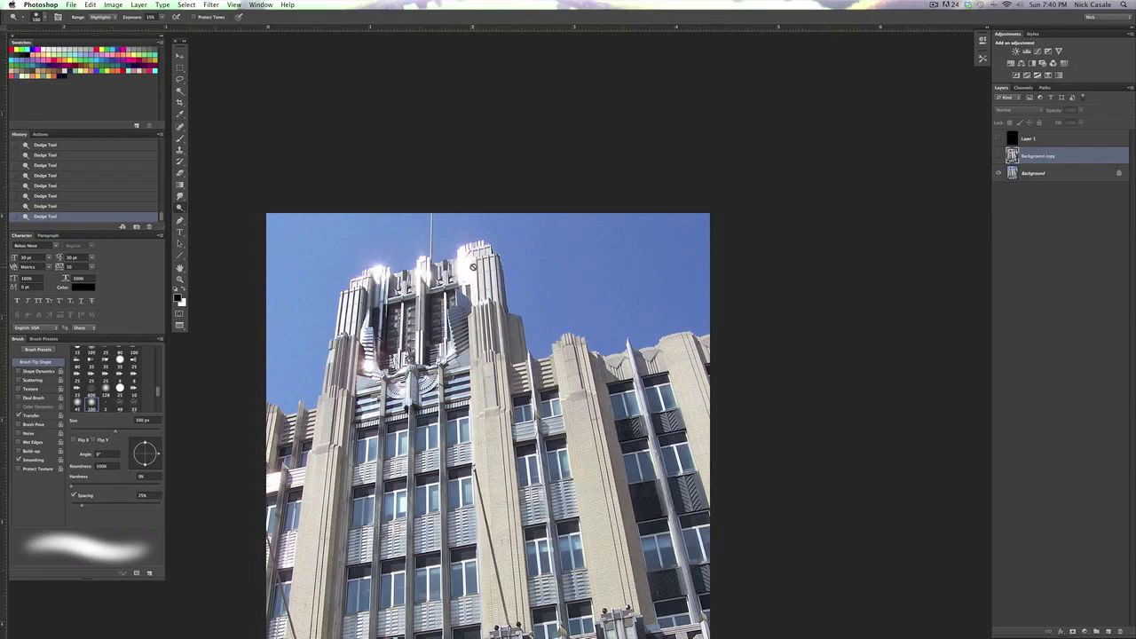
left_click(999, 156)
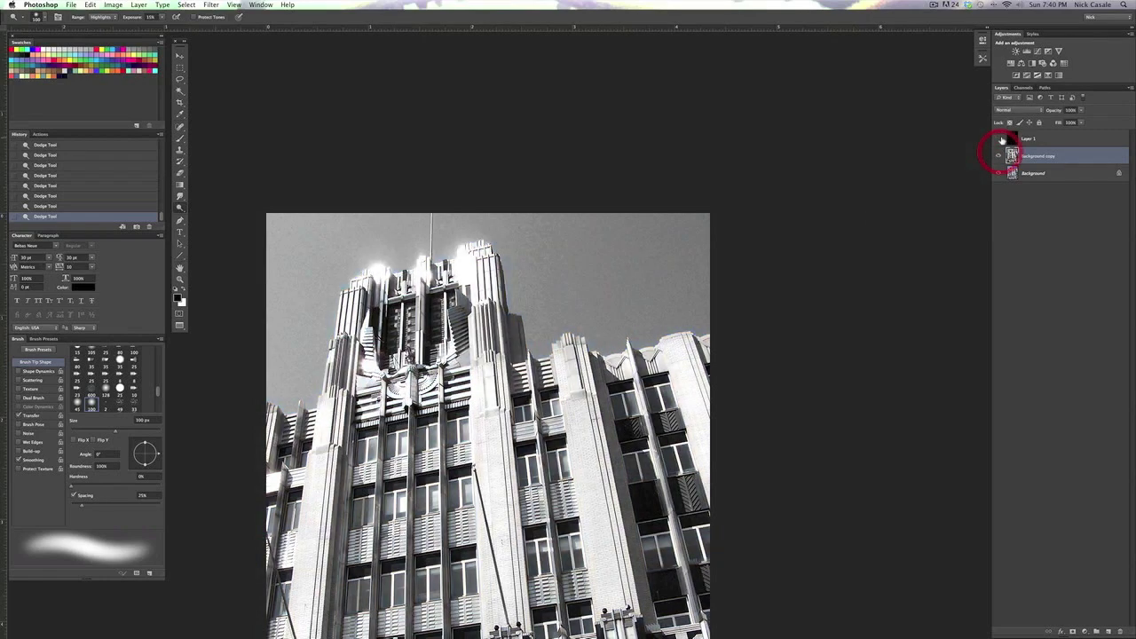
left_click(998, 139)
Dodge the tower's crown, winged figure and central recess again, then the brick pillar on the right wing.
left_click_drag(456, 253, 404, 273)
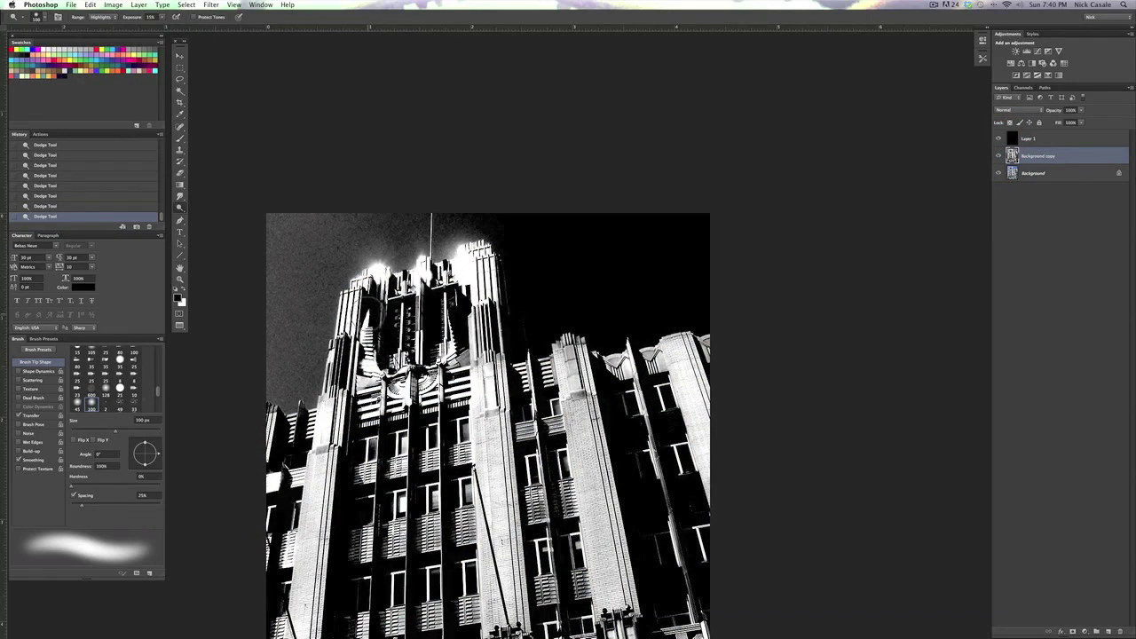
mouse_move(483, 275)
left_mouse_down()
mouse_move(472, 264)
mouse_move(373, 279)
left_mouse_up()
left_click_drag(359, 338, 459, 360)
mouse_move(400, 303)
left_mouse_down()
mouse_move(394, 354)
mouse_move(398, 339)
mouse_move(441, 332)
mouse_move(443, 299)
mouse_move(449, 326)
mouse_move(485, 335)
mouse_move(450, 324)
mouse_move(446, 297)
mouse_move(402, 329)
left_mouse_up()
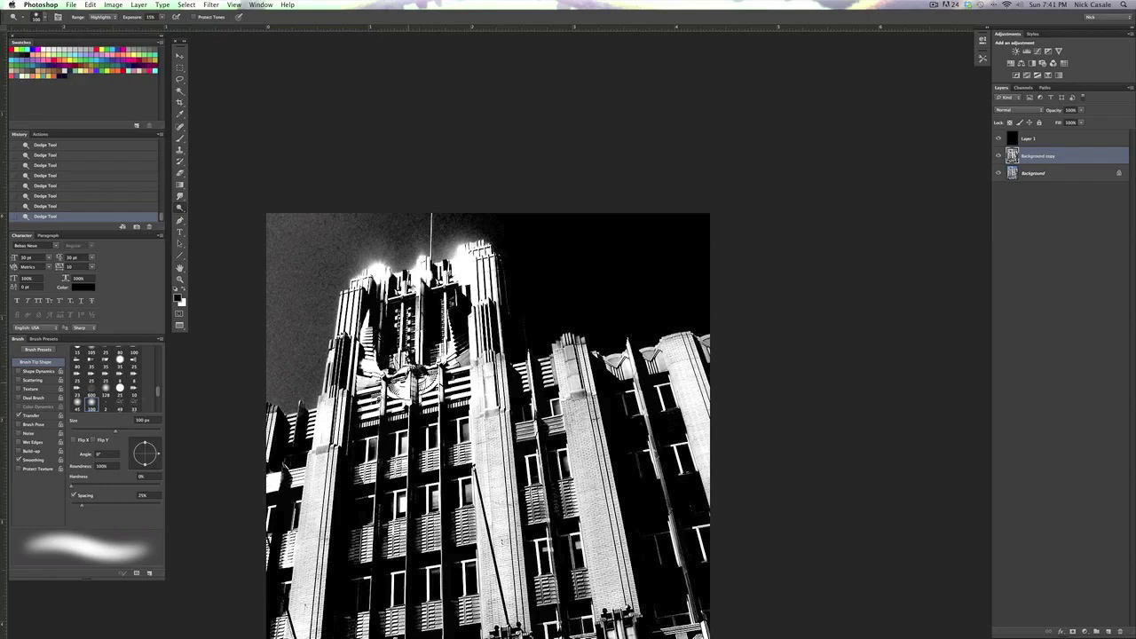
left_click_drag(584, 417, 609, 568)
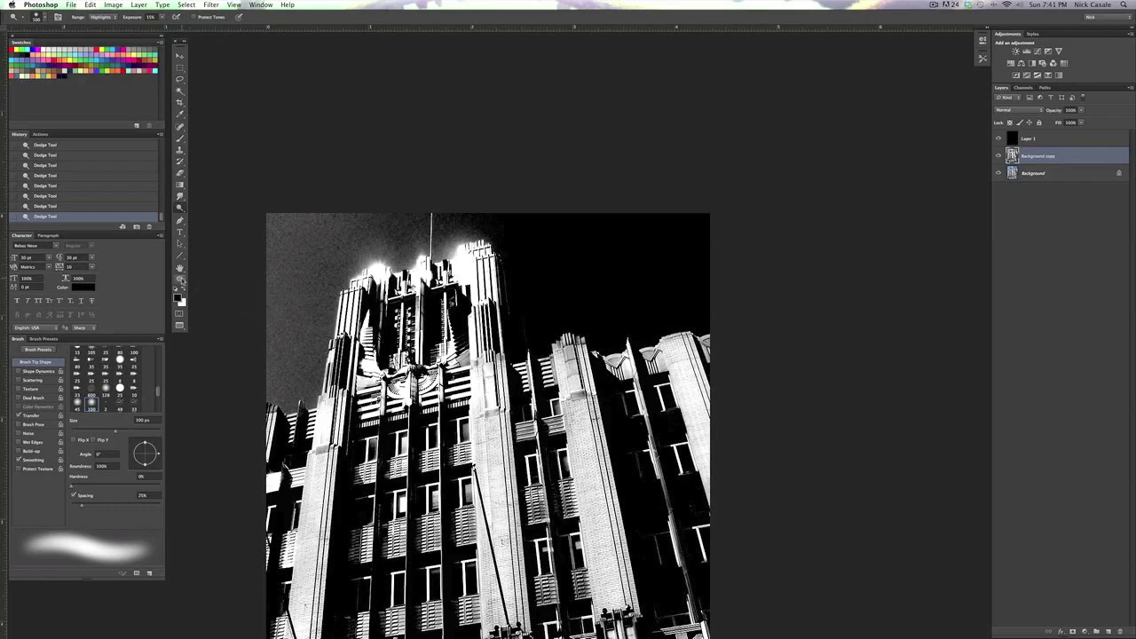
Zoom out to show the whole building and select Layer 1.
left_click(180, 279)
left_click(506, 365, "alt")
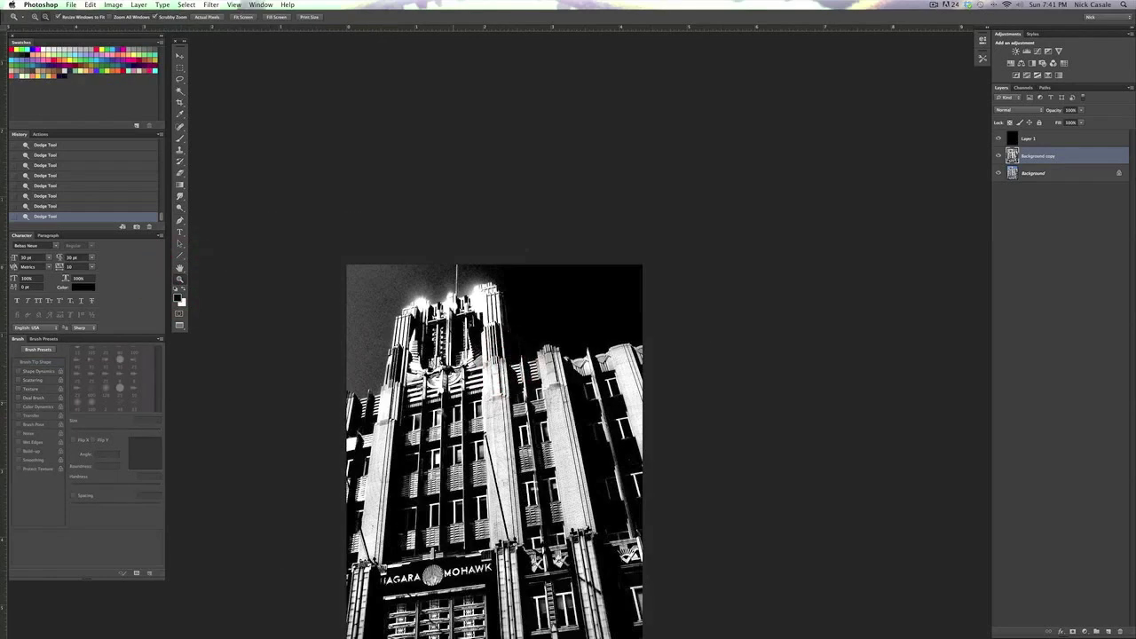
left_click_drag(497, 463, 492, 360)
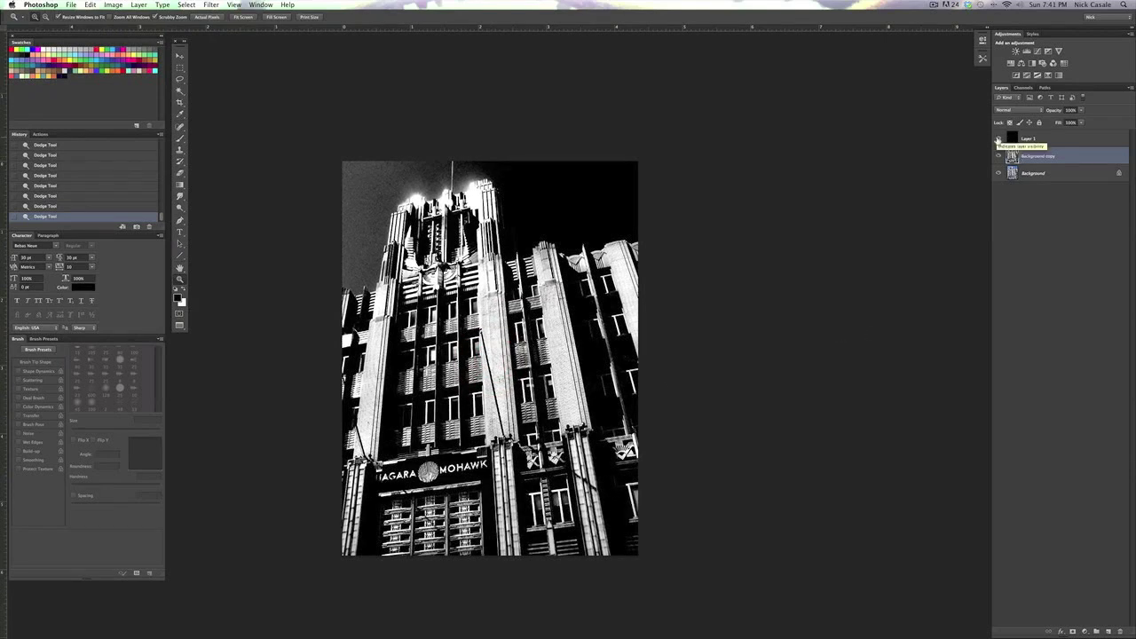
left_click(1093, 138)
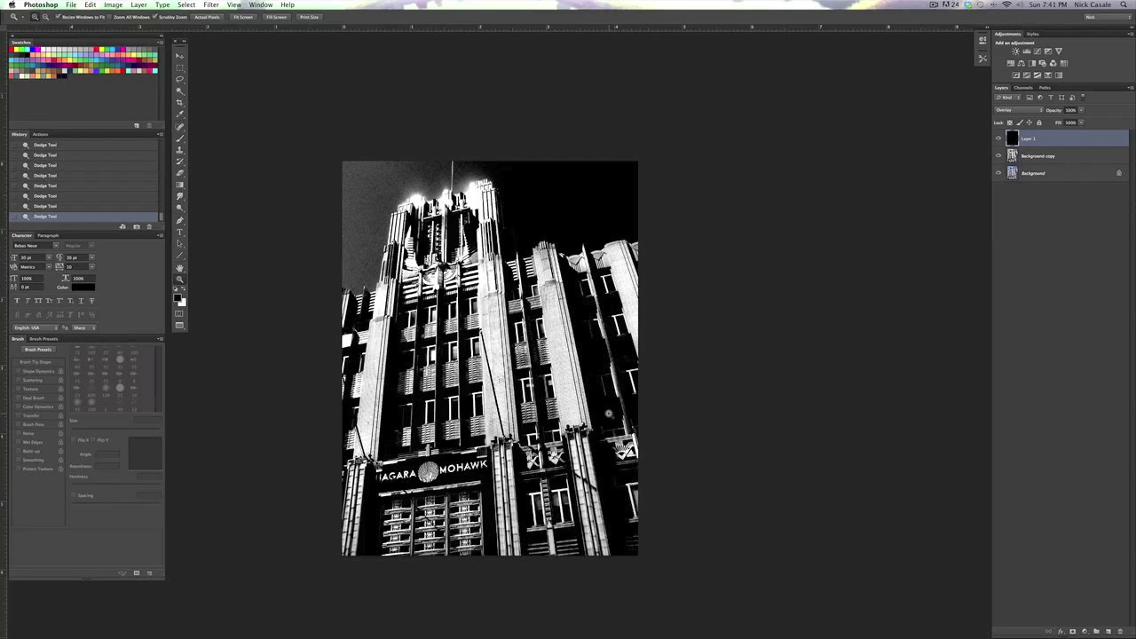
Duplicate Layer 1 within the same document, keeping the suggested name for the copy.
right_click(1067, 140)
left_click(1079, 140)
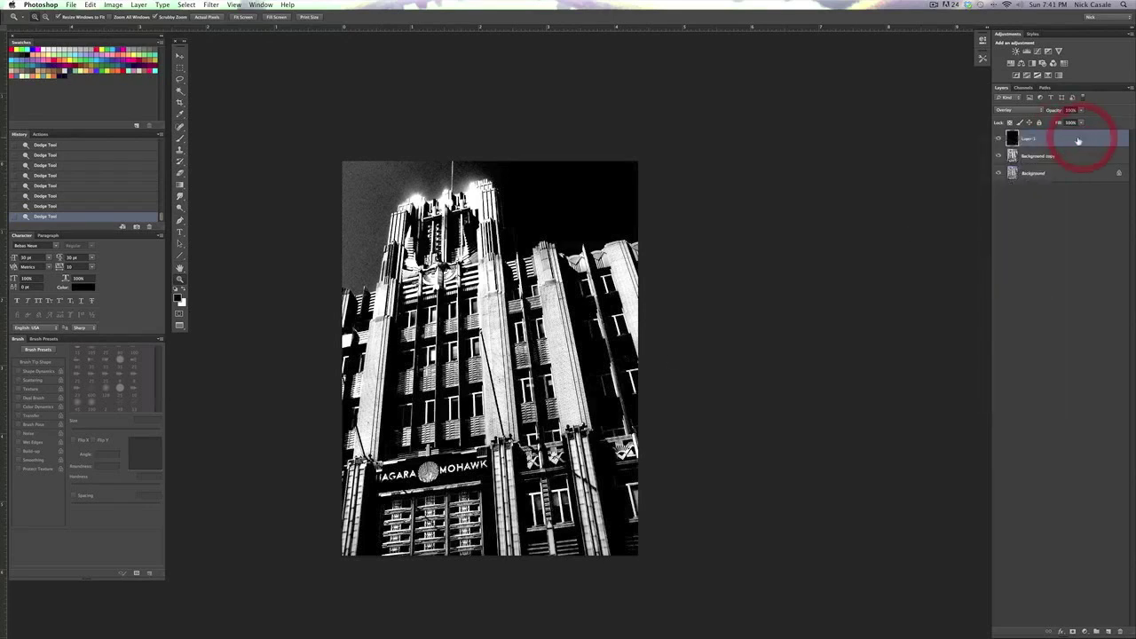
right_click(1078, 140)
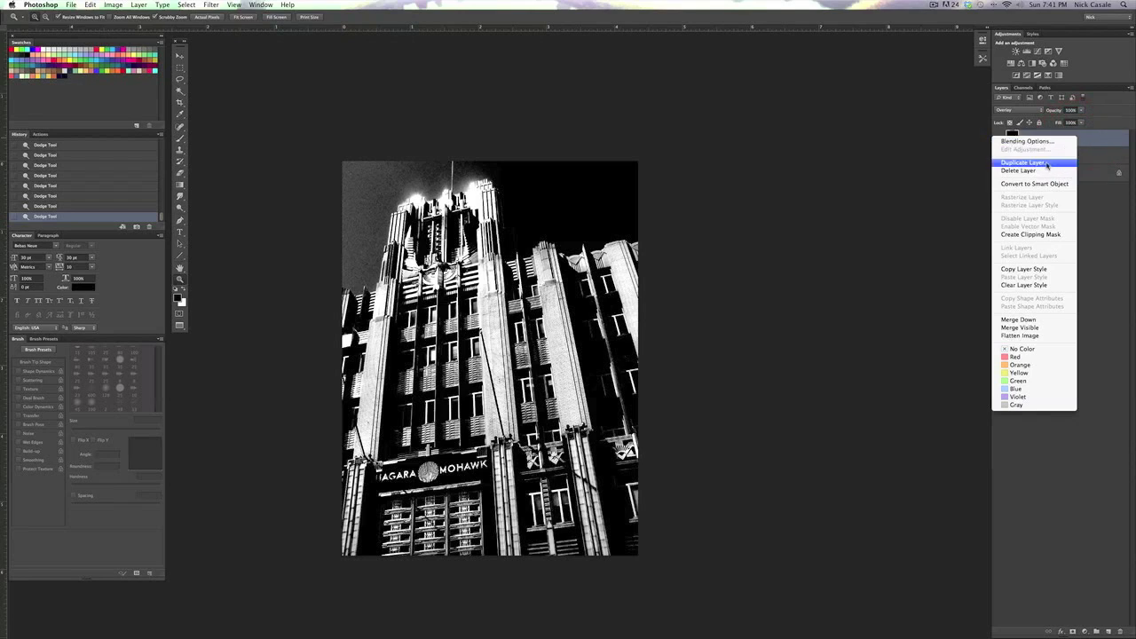
left_click(1048, 164)
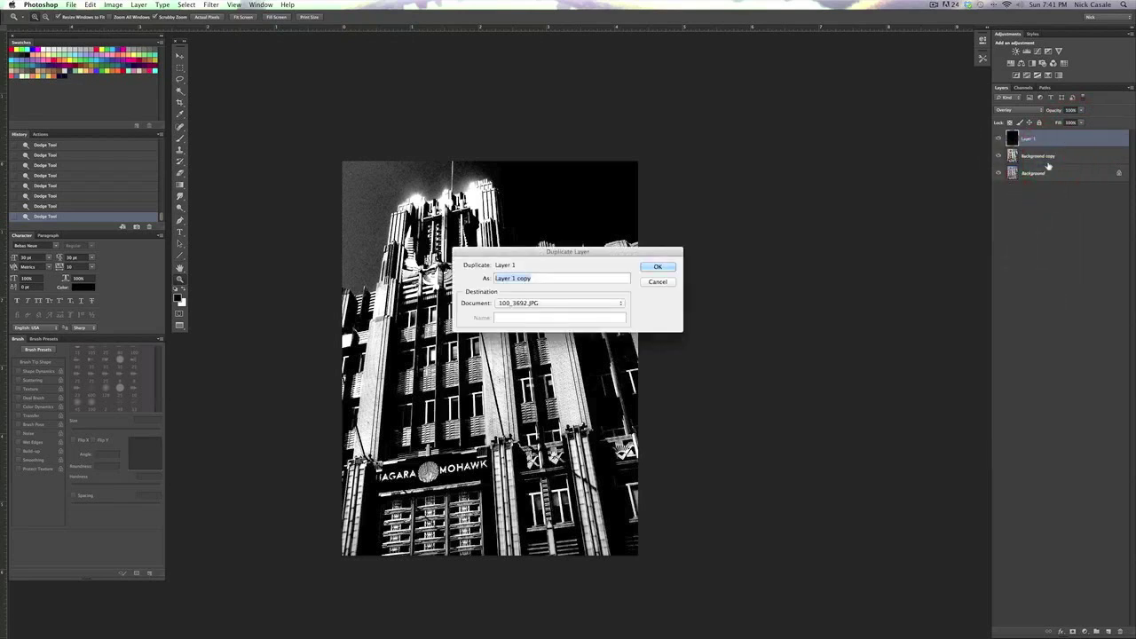
left_click(659, 267)
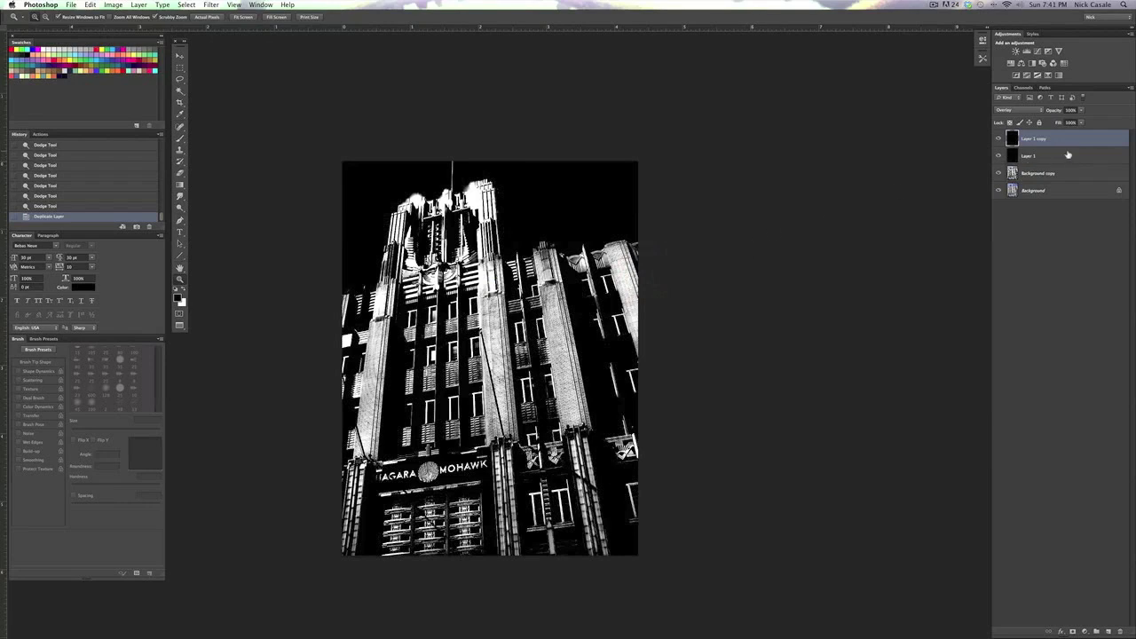
Compare the image with Layer 1 copy hidden and shown, and lower that layer's opacity to about 46%.
left_click(999, 139)
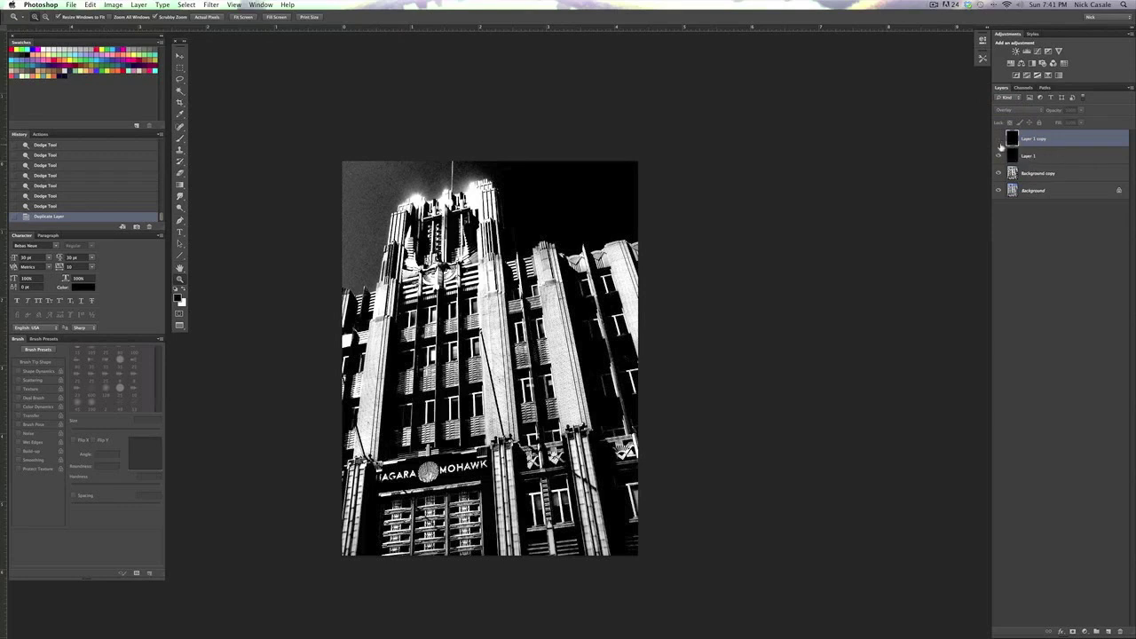
left_click(999, 140)
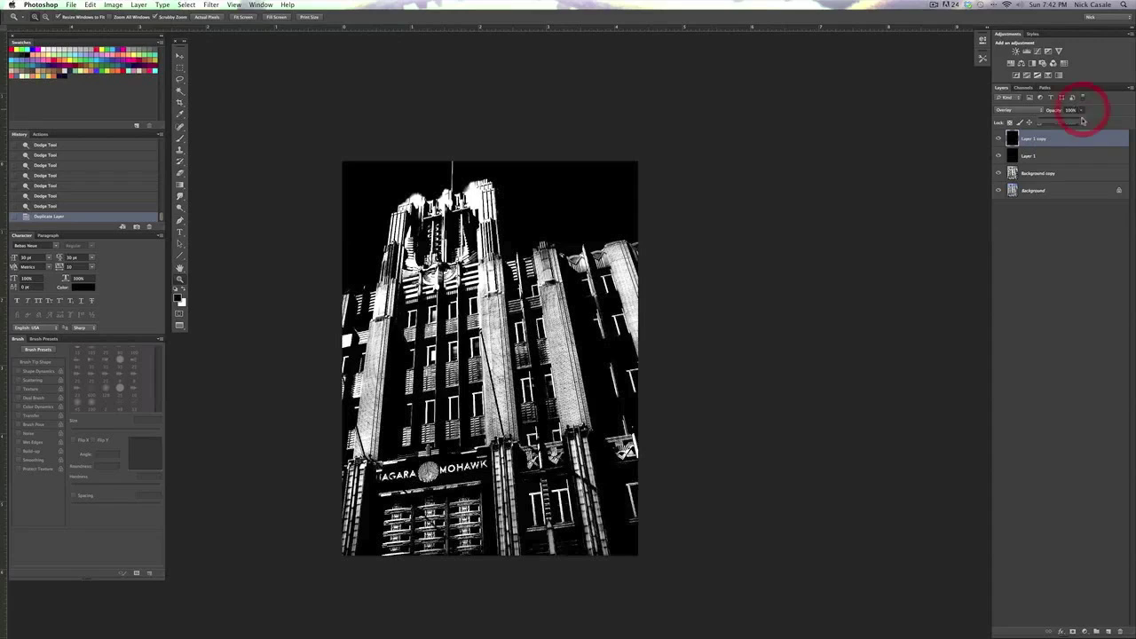
left_click_drag(1082, 110, 1059, 120)
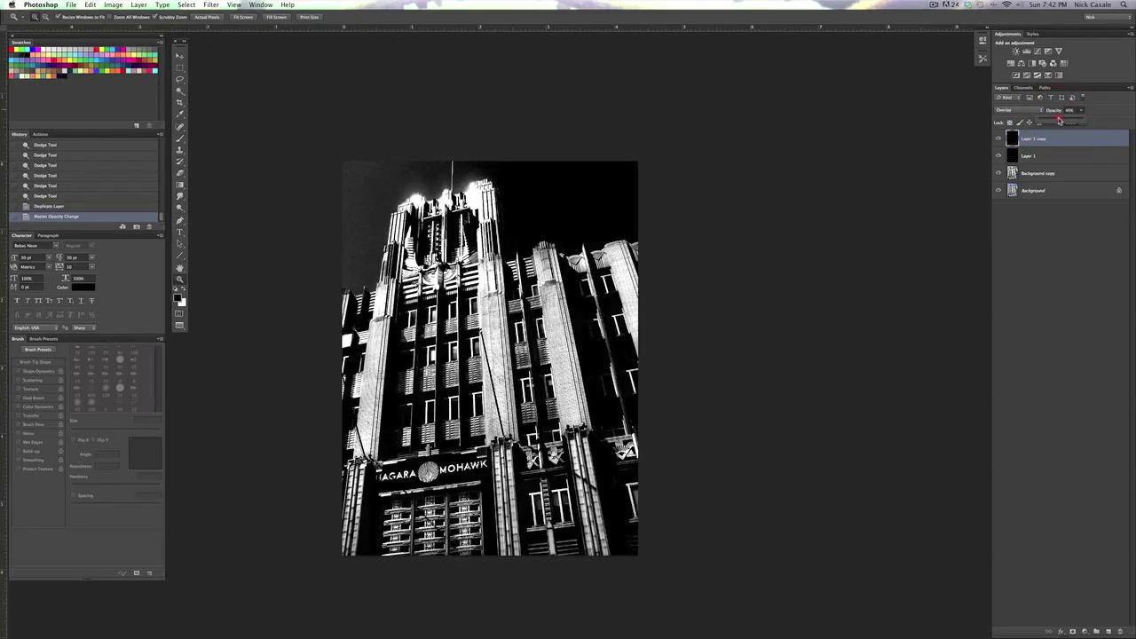
left_click(1059, 119)
left_click(1095, 113)
Dodge the highlights on Background copy across the left pillar and the windows of the central and right bays.
left_click(1048, 173)
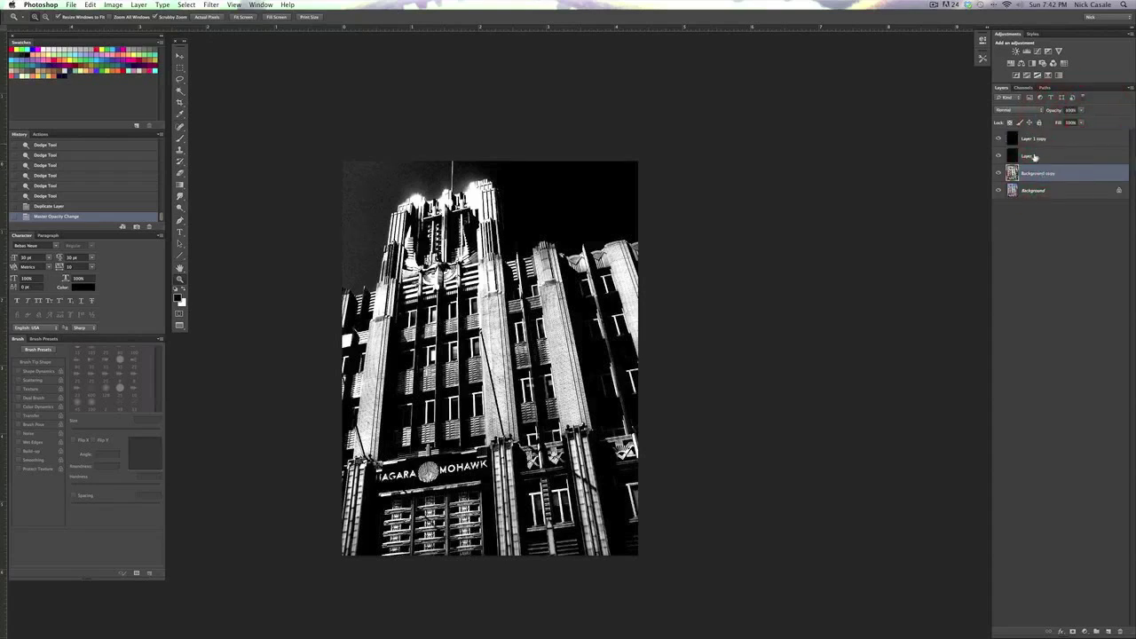
left_click(180, 210)
left_click(371, 348)
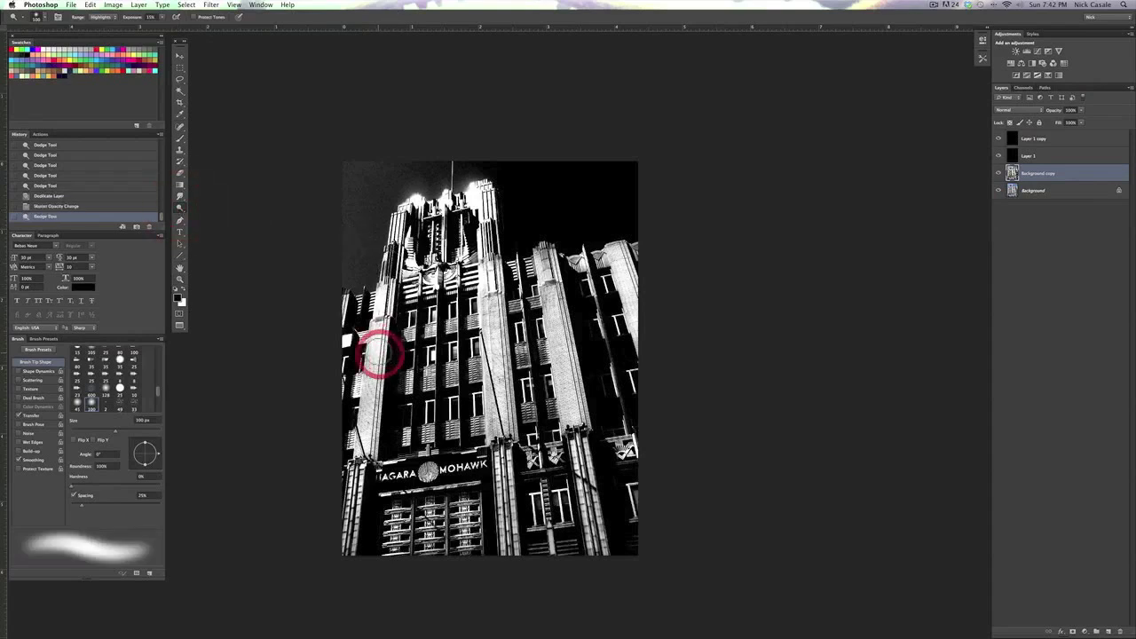
left_click(463, 335)
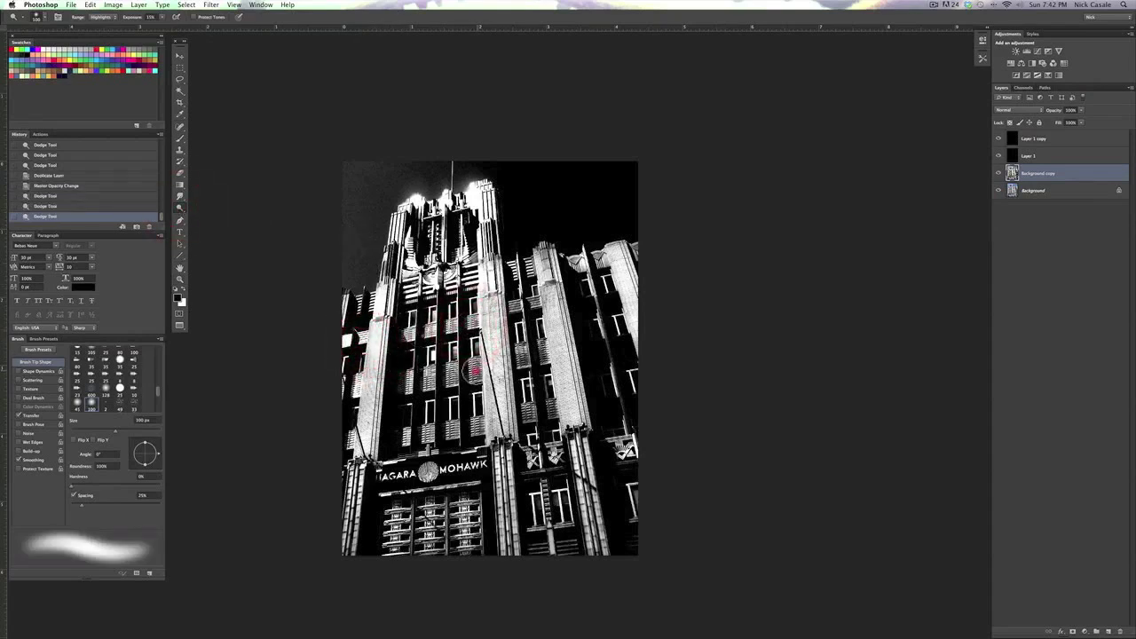
left_click(451, 371)
left_click(431, 377)
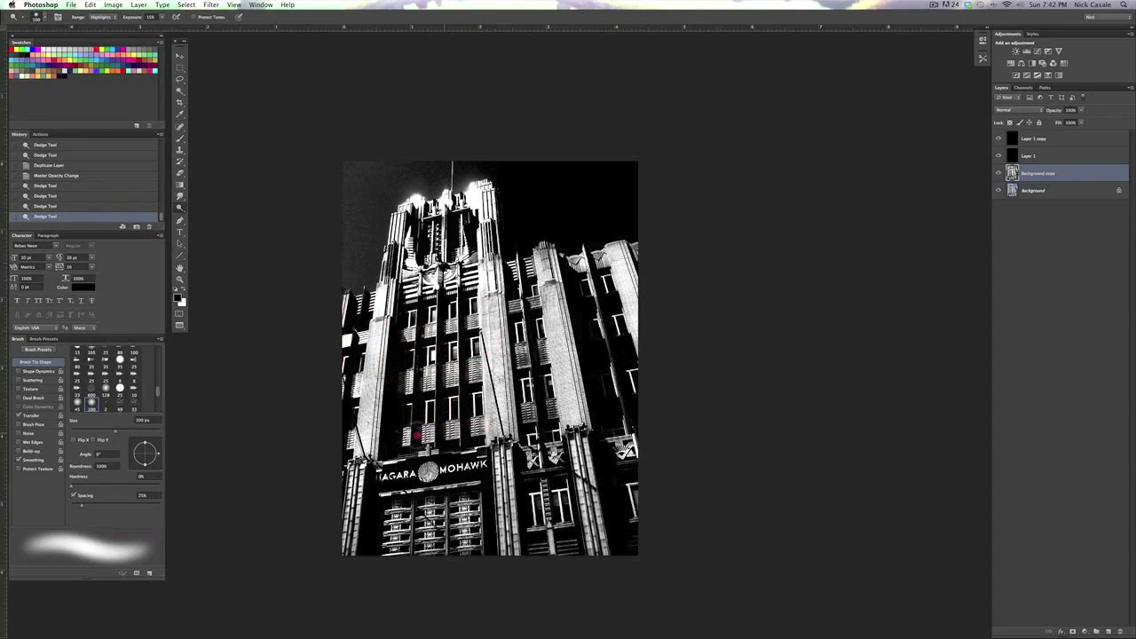
left_click(470, 433)
left_click(540, 400)
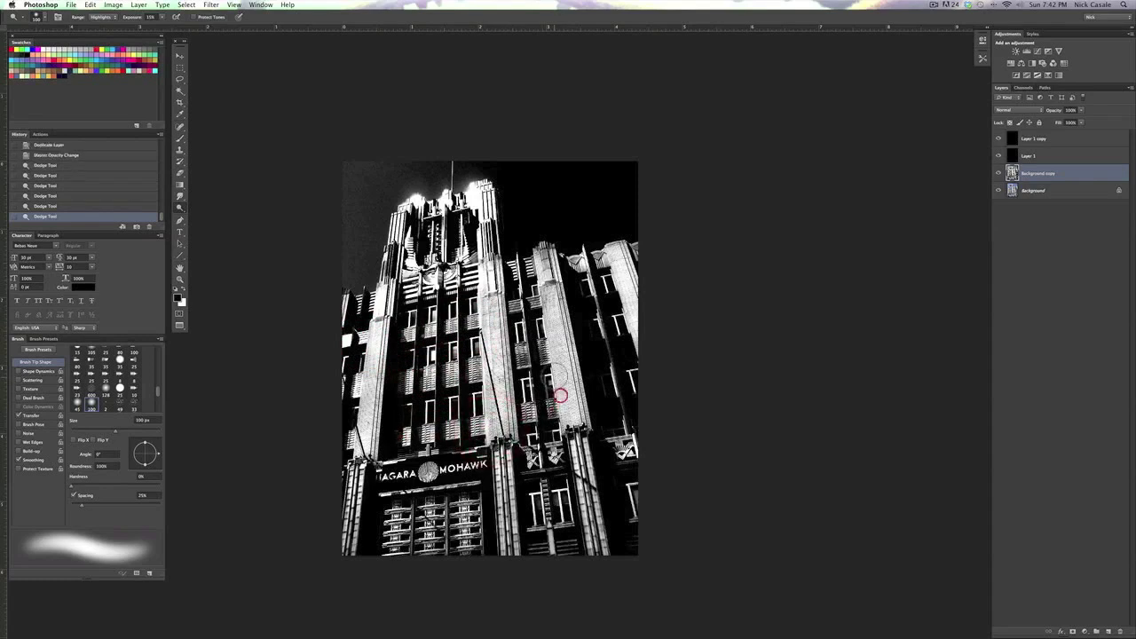
left_click(529, 346)
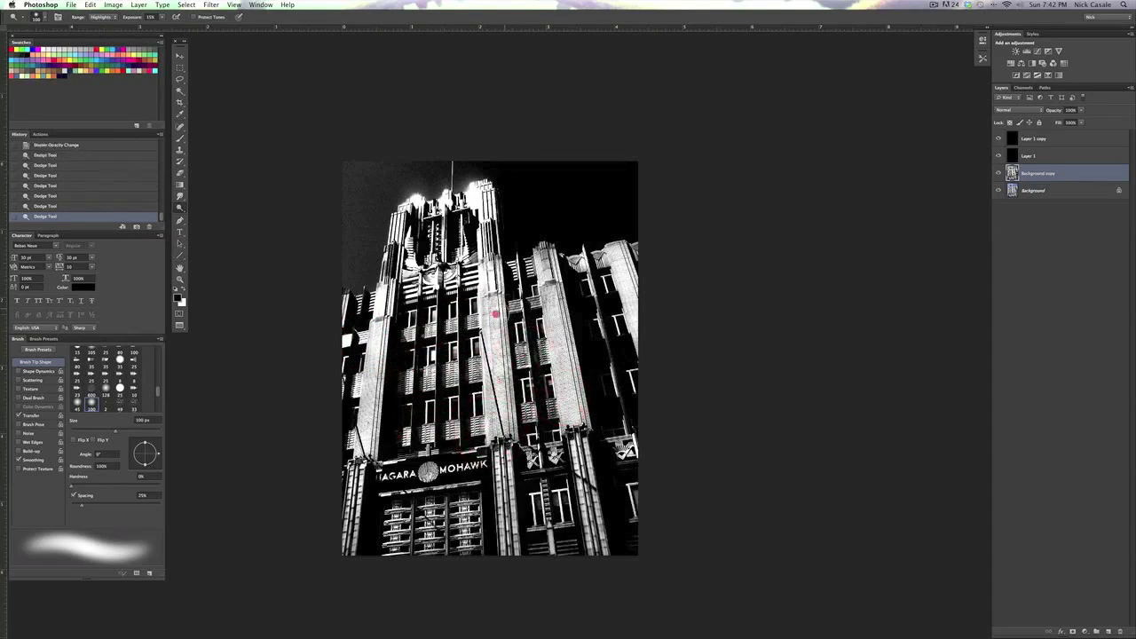
Dodge the central bay's windows again, plus the Niagara Mohawk sign and its round emblem.
left_click(478, 321)
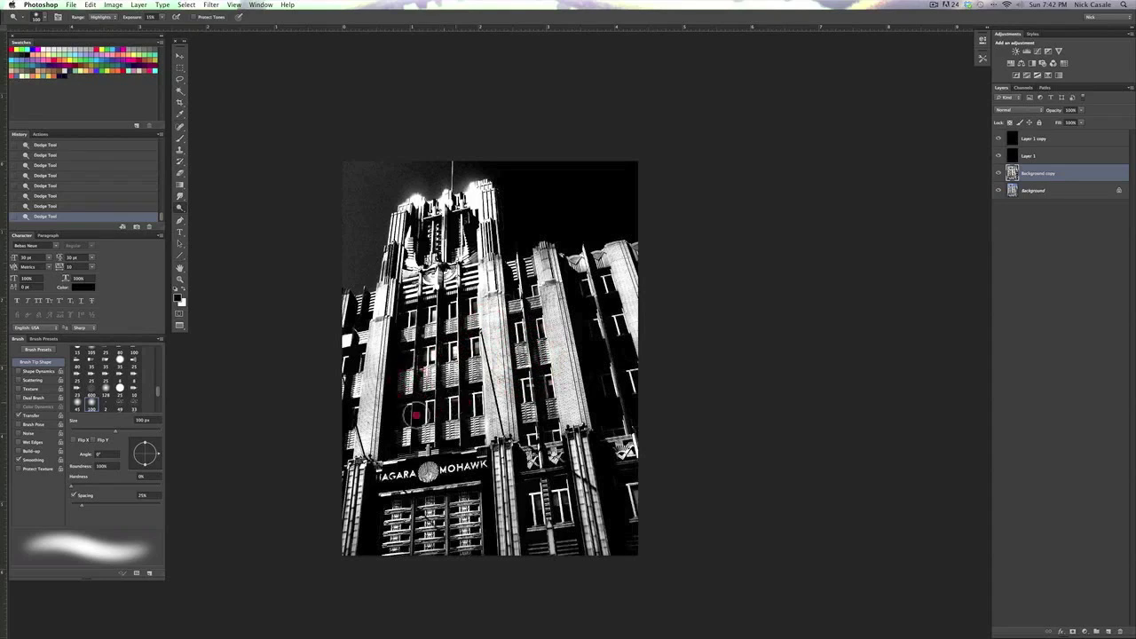
left_click(465, 405)
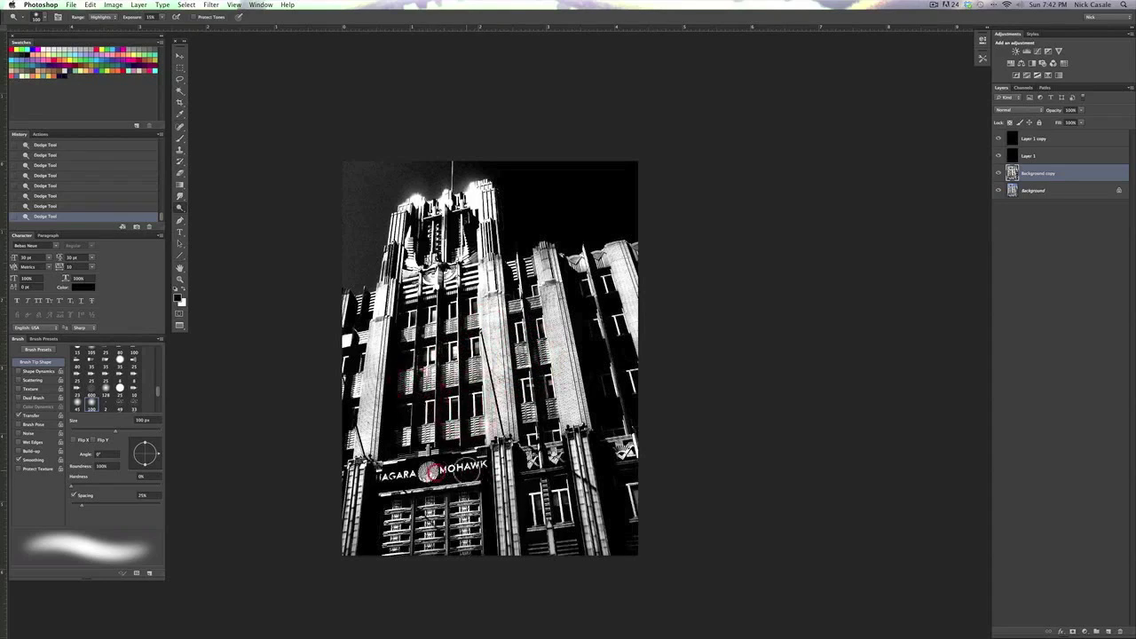
left_click(441, 476)
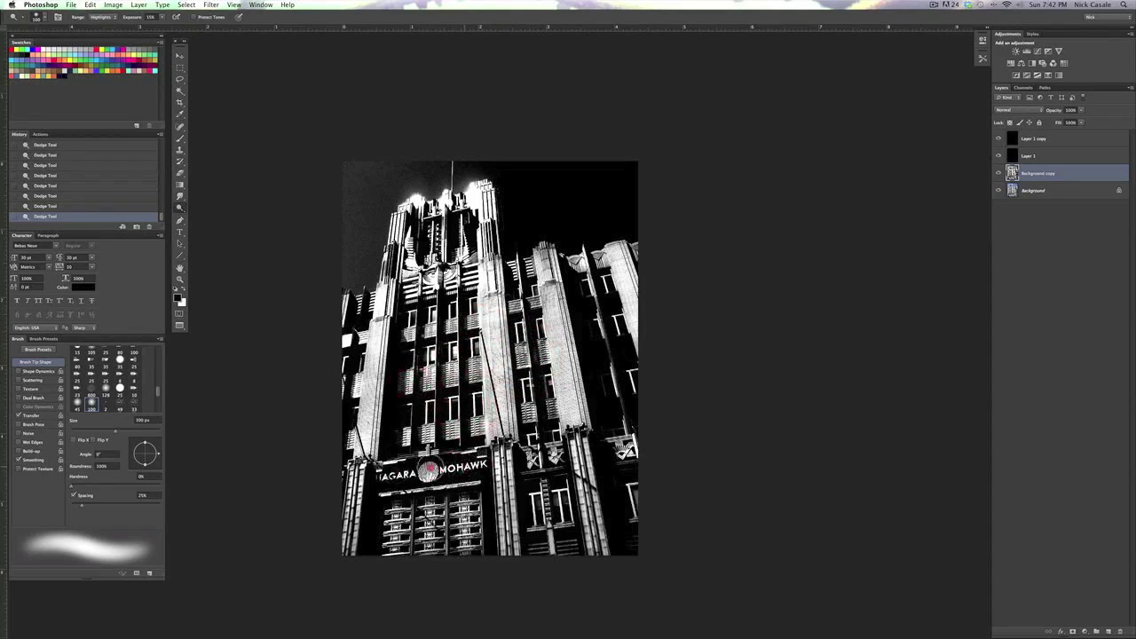
left_click(402, 475)
left_click(463, 474)
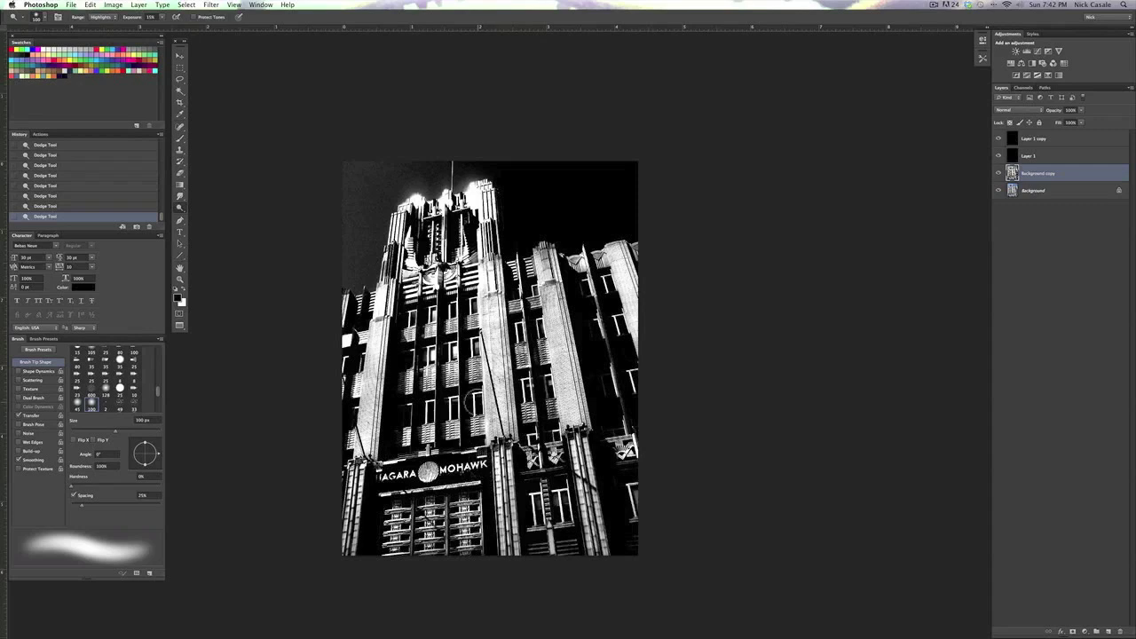
Brighten the window column beside the left brick pillar with short dodge strokes.
left_click(405, 402)
left_click(393, 387)
left_click(394, 347)
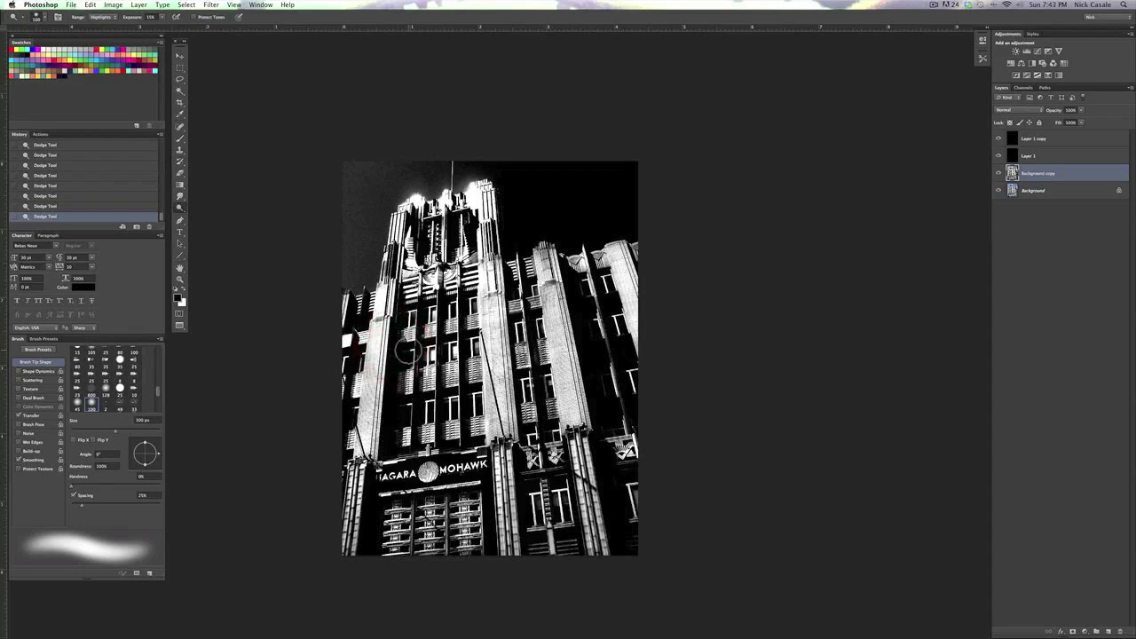
left_click_drag(395, 350, 393, 322)
mouse_move(394, 371)
left_mouse_down()
mouse_move(390, 448)
mouse_move(410, 415)
mouse_move(416, 430)
mouse_move(414, 379)
left_mouse_up()
Dodge the right side of the tower's crown and the lengths of the four tall brick pillars.
left_click(485, 191)
mouse_move(558, 347)
left_mouse_down()
mouse_move(550, 261)
mouse_move(577, 442)
left_mouse_up()
left_click_drag(634, 303, 625, 258)
left_click_drag(490, 299, 492, 444)
mouse_move(373, 335)
left_mouse_down()
mouse_move(379, 315)
mouse_move(363, 444)
left_mouse_up()
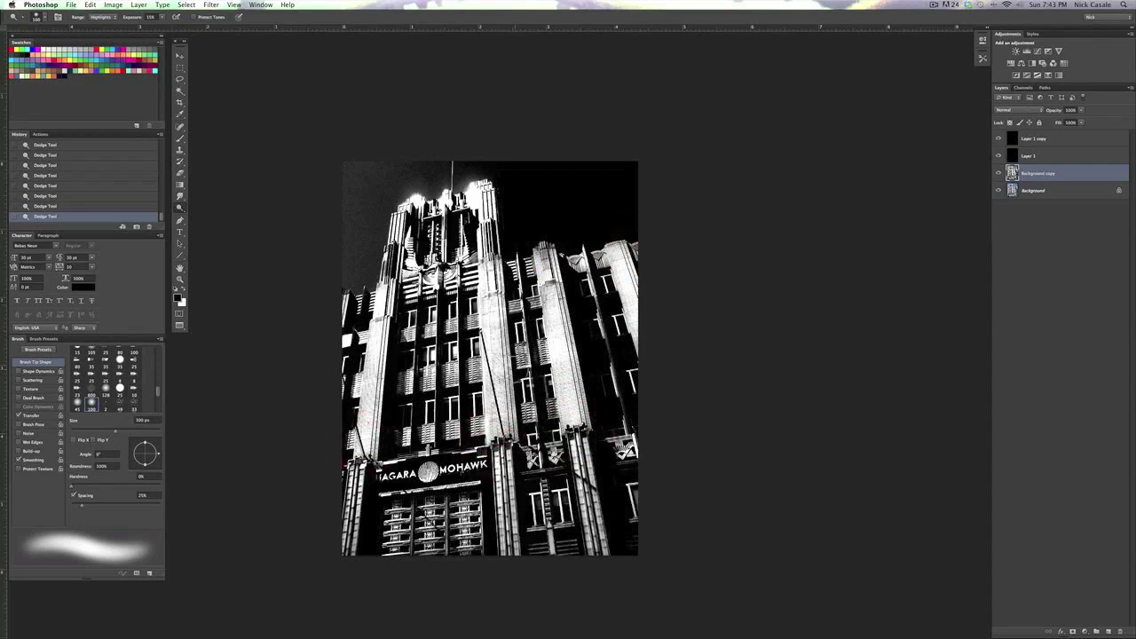
Dodge across the middle-floor windows, the lower right facade and the area around the entrance grille.
left_click(395, 382)
mouse_move(399, 390)
left_mouse_down()
mouse_move(393, 436)
mouse_move(437, 436)
mouse_move(472, 431)
mouse_move(513, 388)
left_mouse_up()
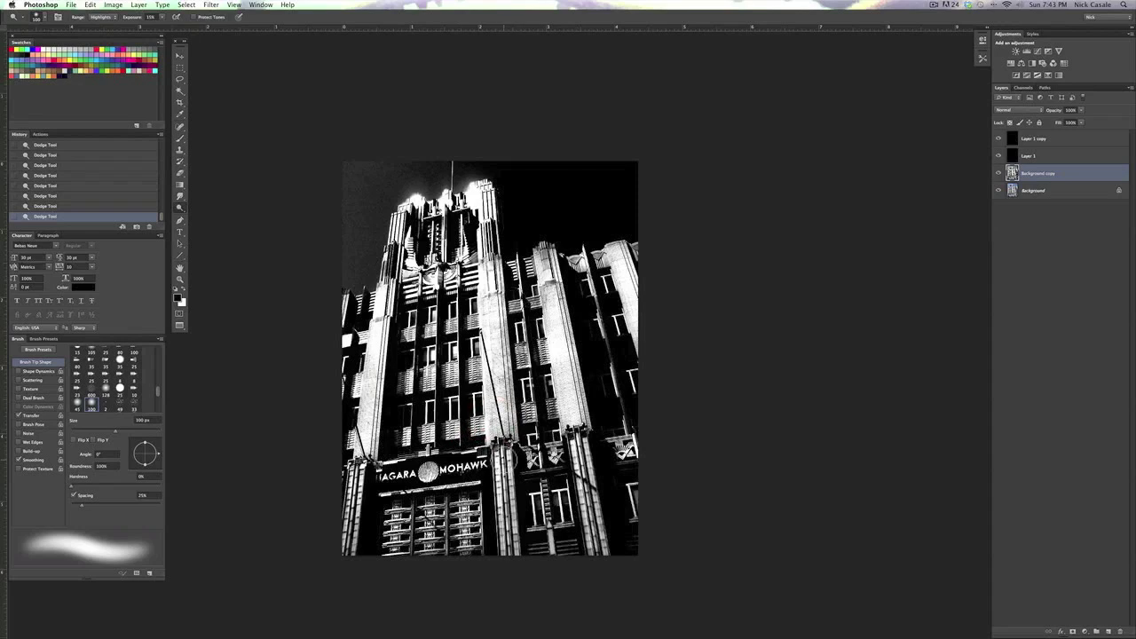
mouse_move(503, 461)
left_mouse_down()
mouse_move(506, 550)
mouse_move(545, 479)
mouse_move(541, 493)
mouse_move(573, 502)
mouse_move(598, 553)
mouse_move(617, 531)
left_mouse_up()
mouse_move(456, 487)
left_mouse_down()
mouse_move(384, 492)
mouse_move(392, 542)
mouse_move(348, 480)
mouse_move(354, 532)
mouse_move(429, 533)
mouse_move(430, 550)
mouse_move(502, 535)
left_mouse_up()
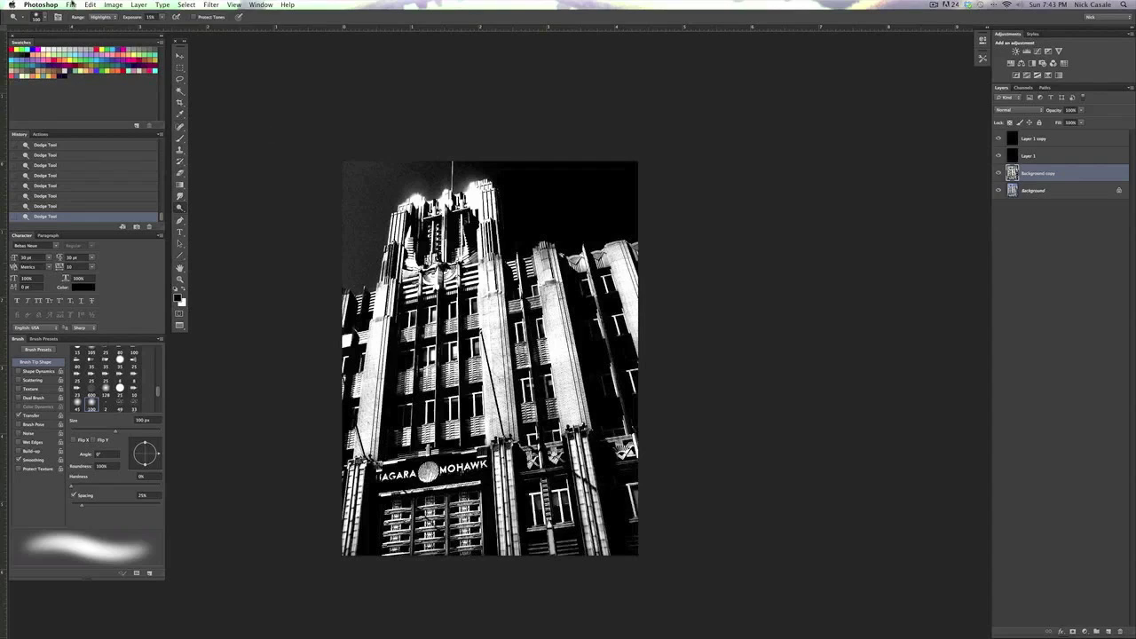
Leave the full-screen view, preview the desktop photo 18.jpg, close it and restore the full-screen view.
left_click(71, 5)
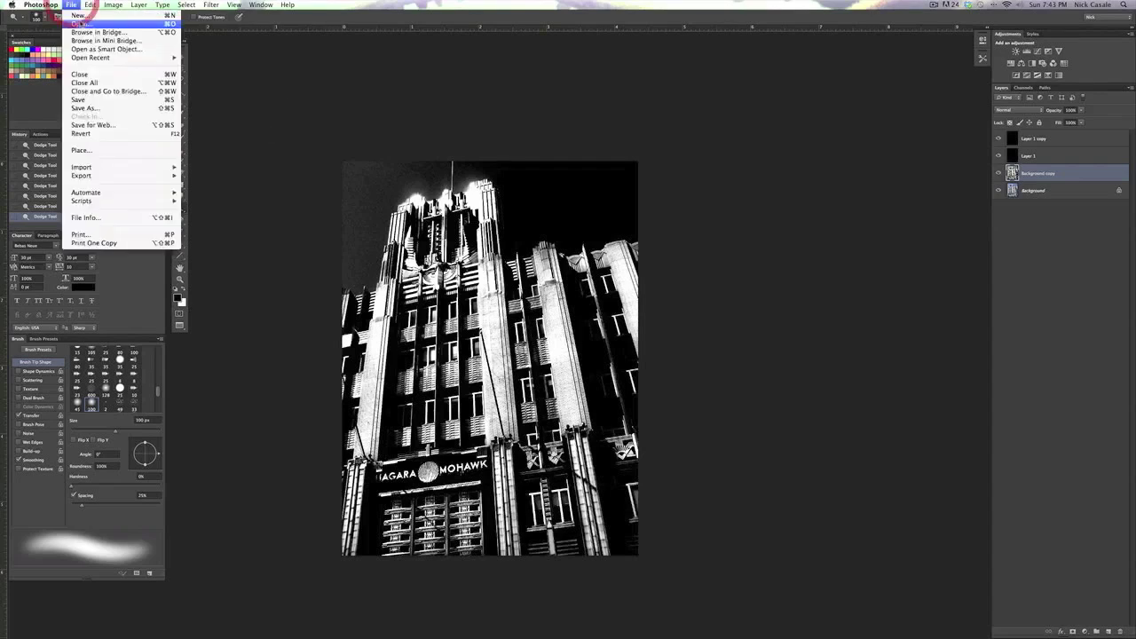
left_click(334, 107)
key("f")
key("f")
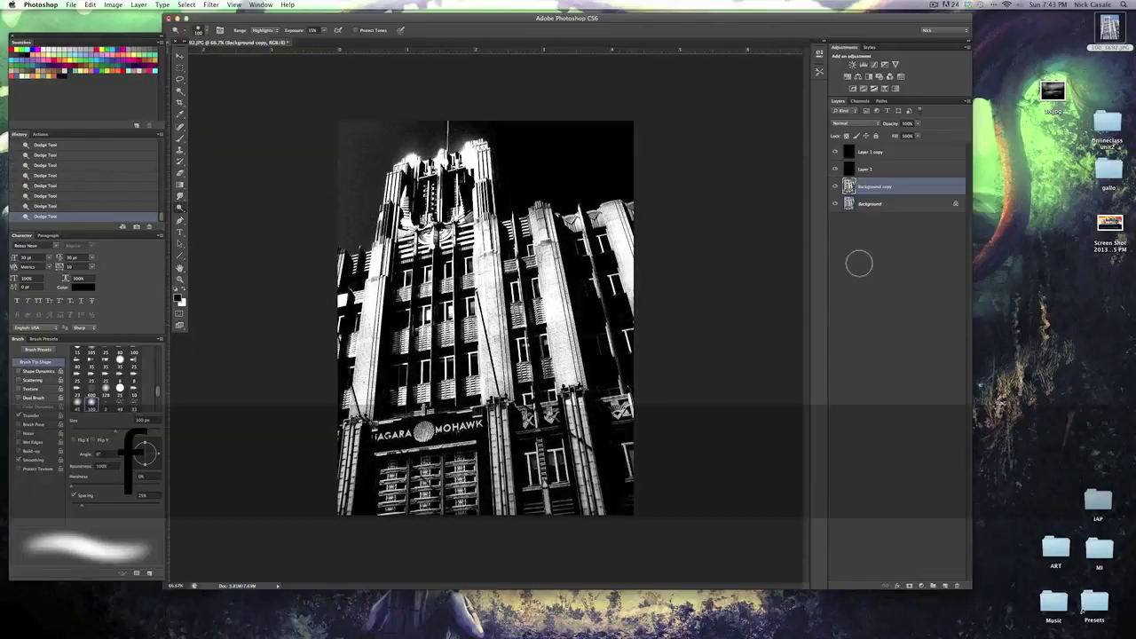
double_click(1052, 94)
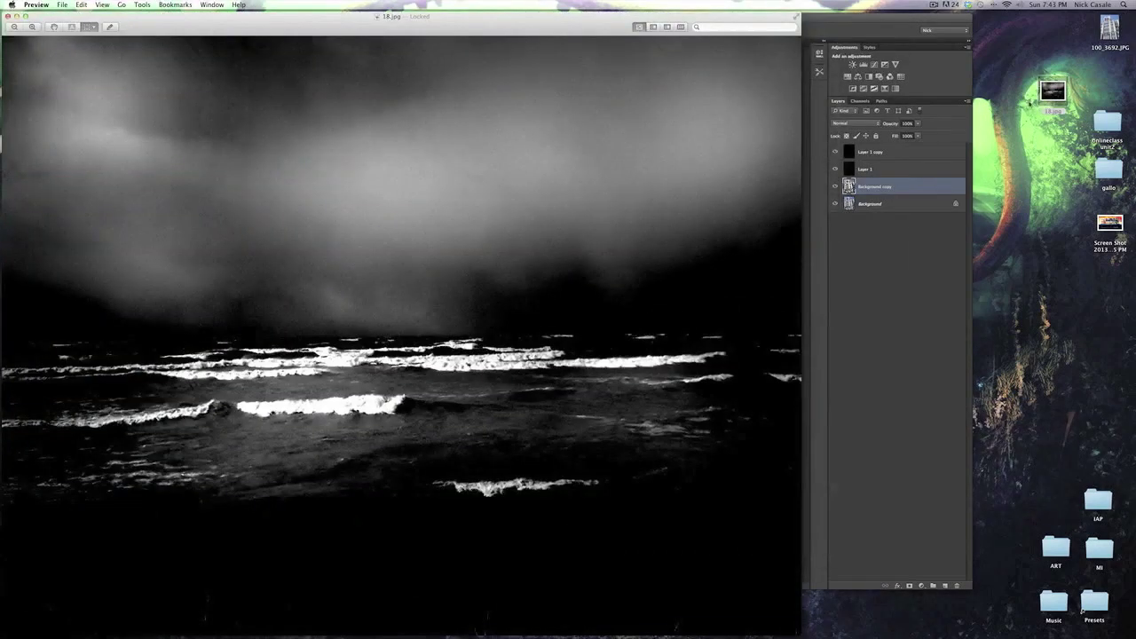
left_click_drag(186, 24, 226, 32)
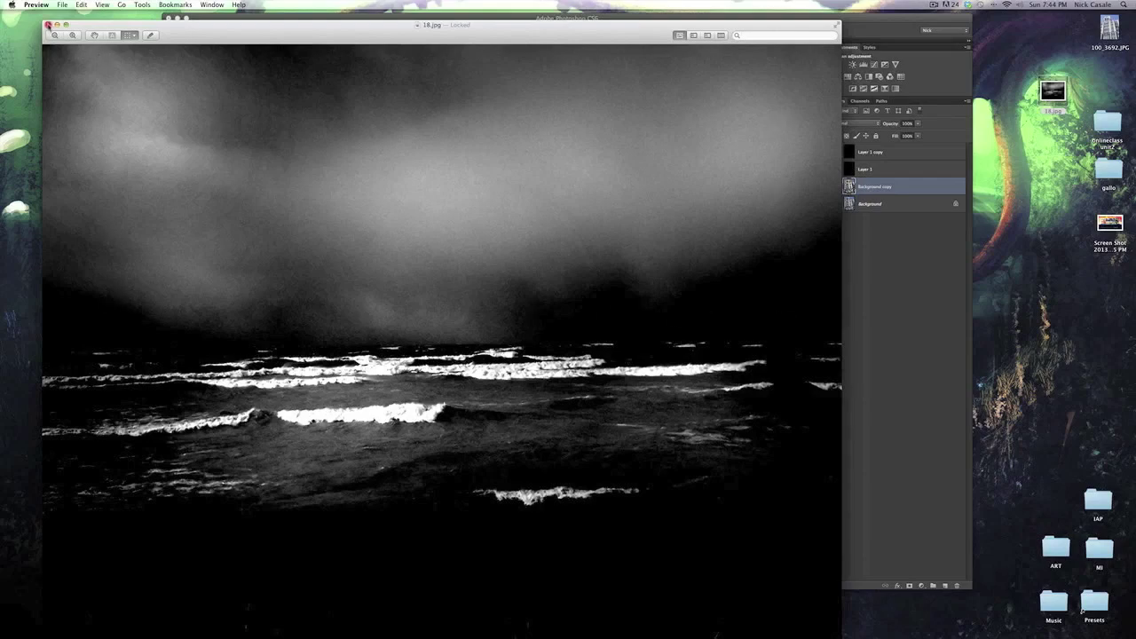
left_click(48, 25)
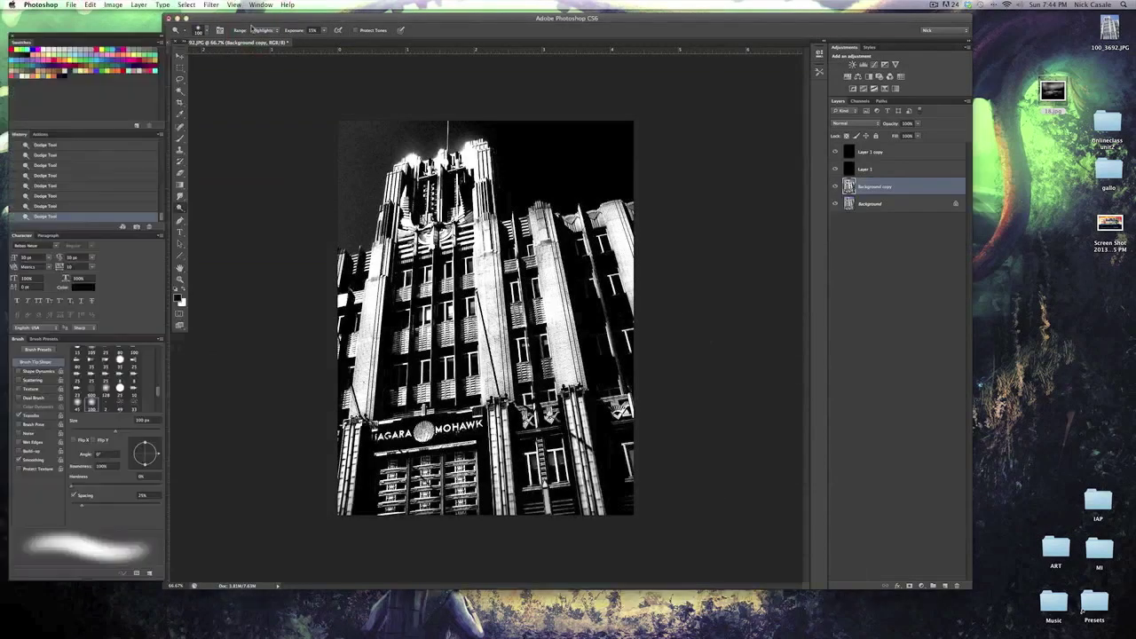
key("f")
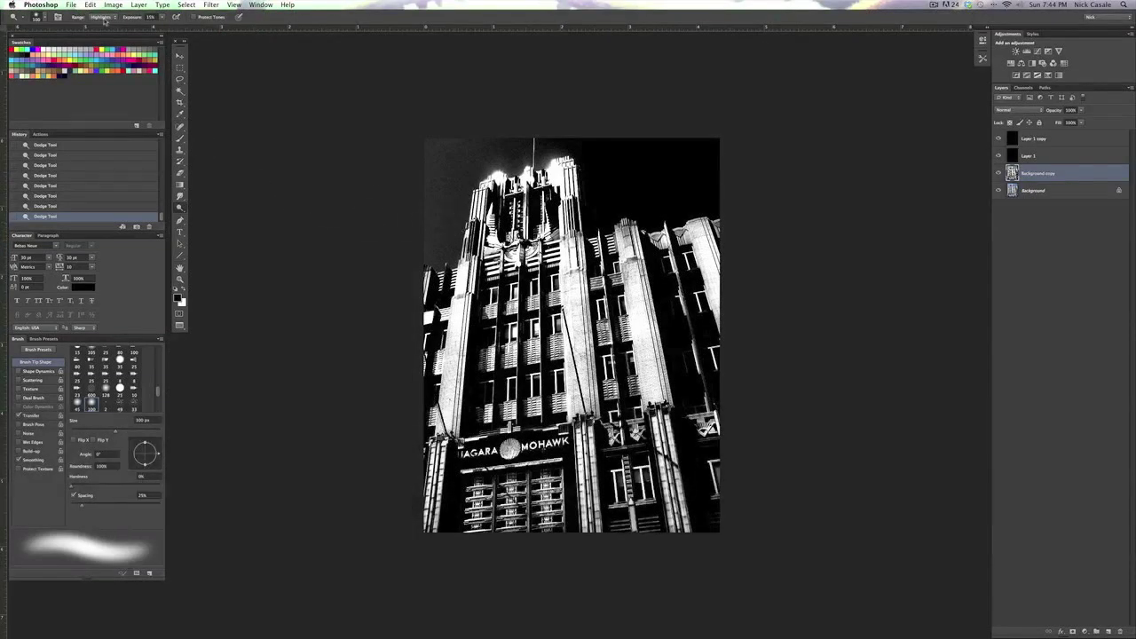
Place 18.jpg from the Desktop above Background copy, aligned with the canvas's top edge at full canvas width.
left_click(71, 5)
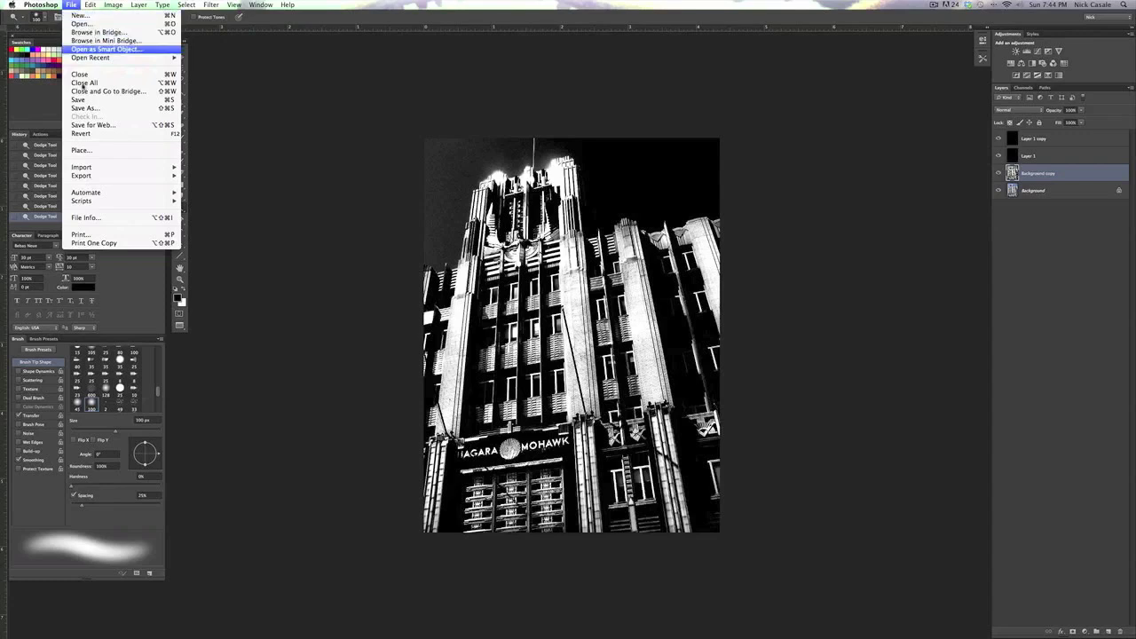
left_click(92, 151)
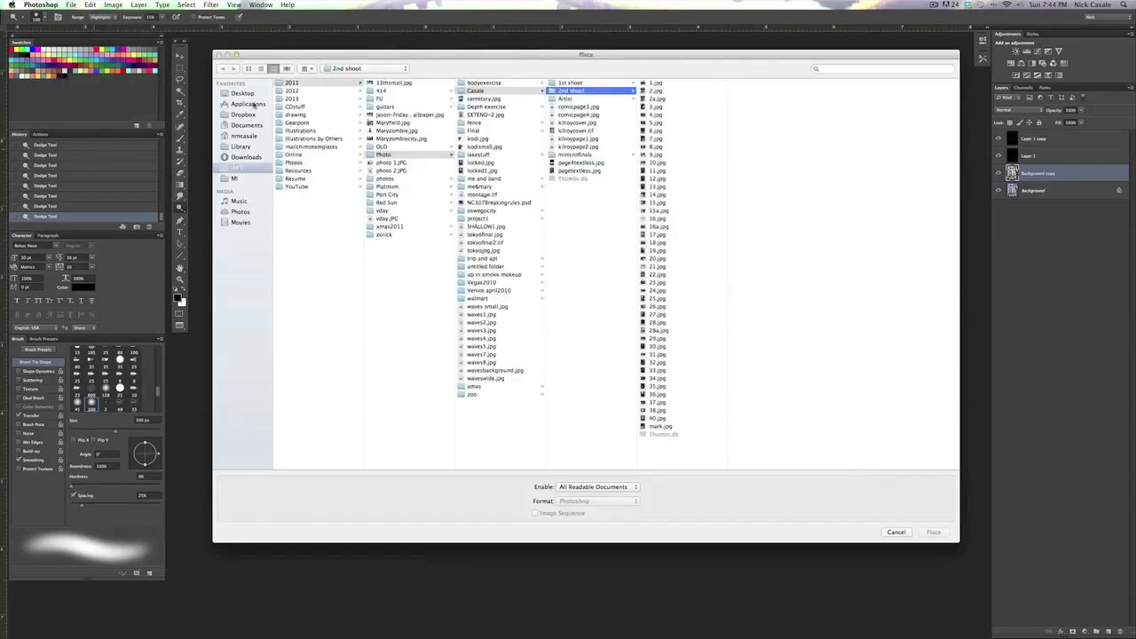
left_click(245, 94)
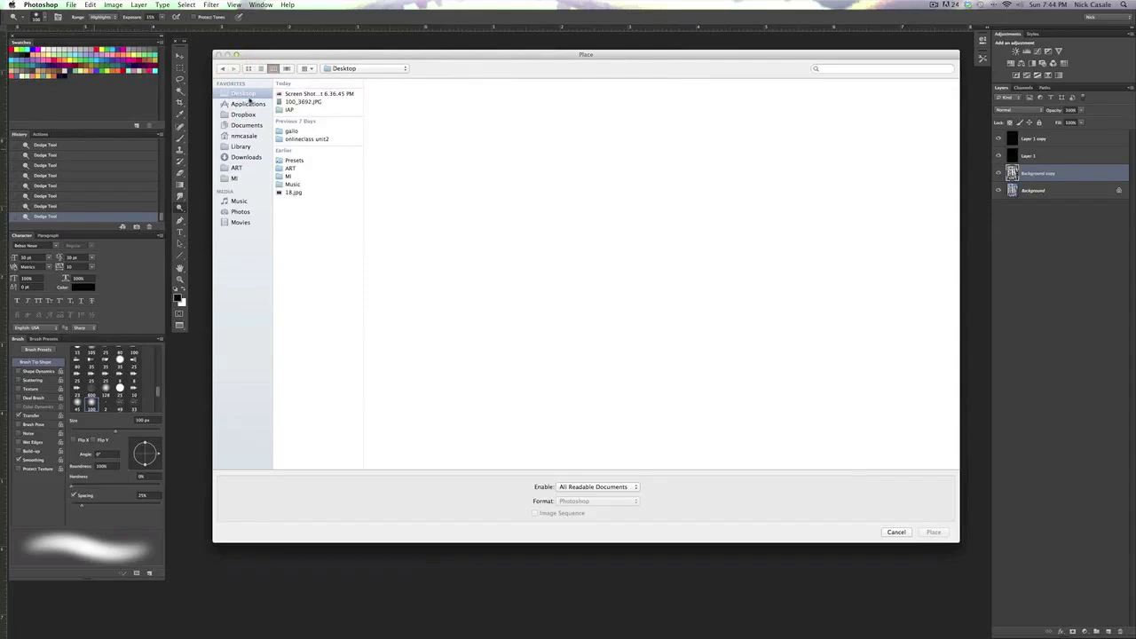
left_click(298, 102)
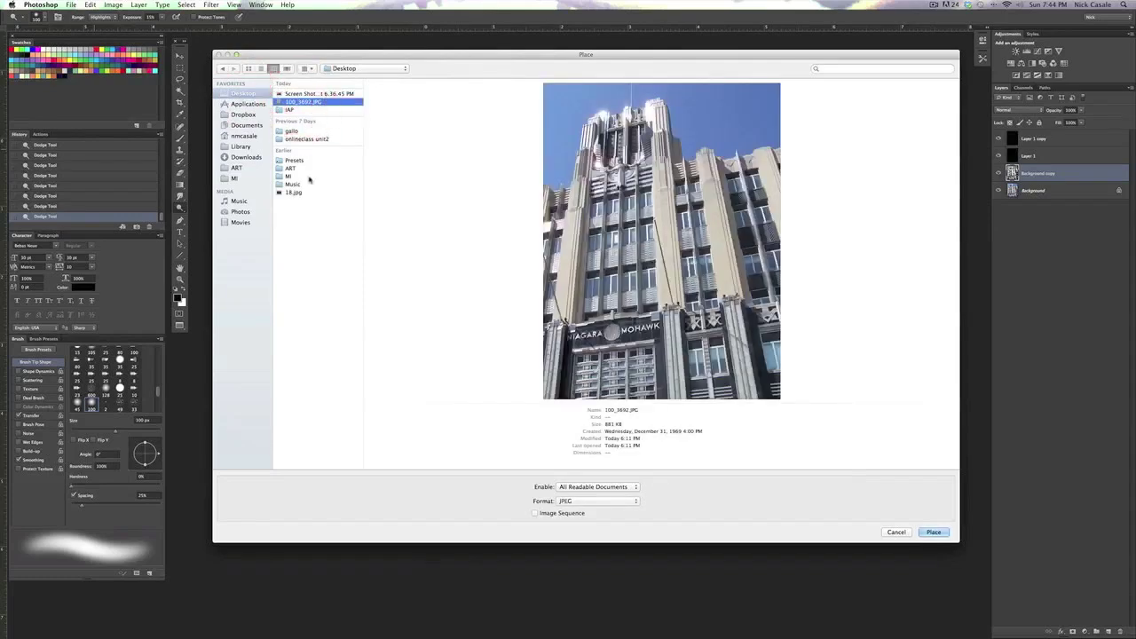
left_click(293, 192)
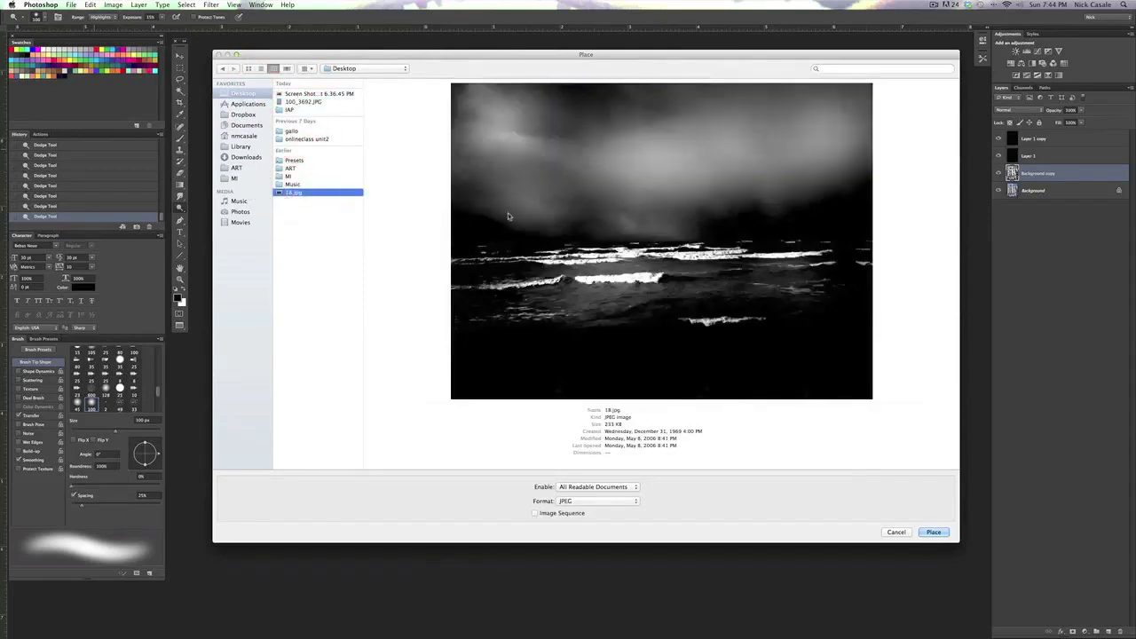
left_click(937, 532)
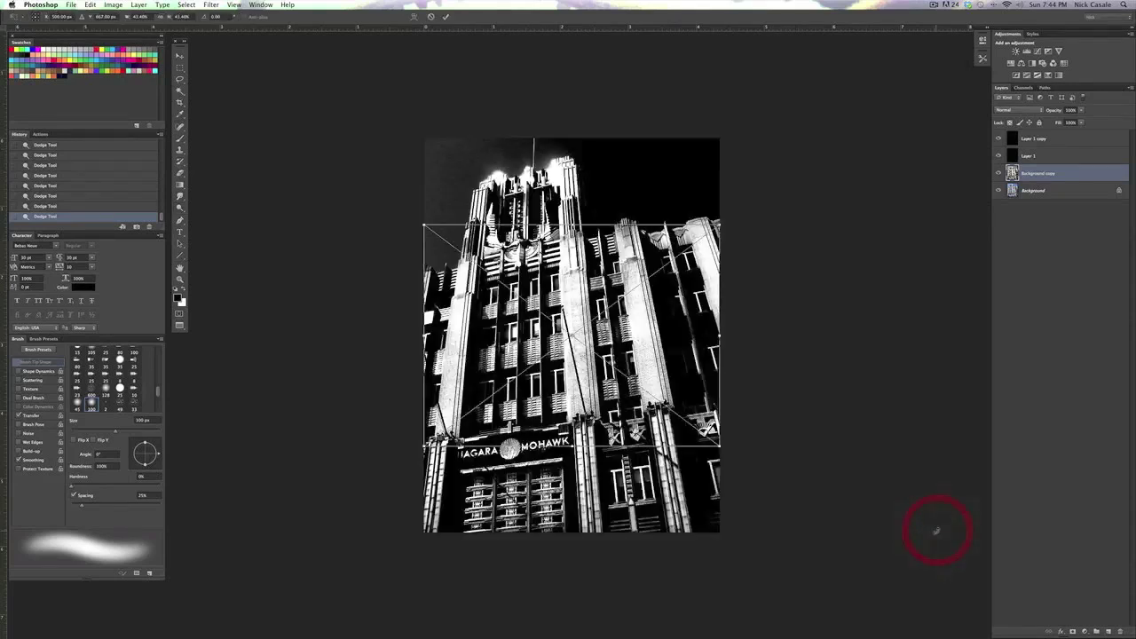
left_click_drag(659, 379, 660, 291)
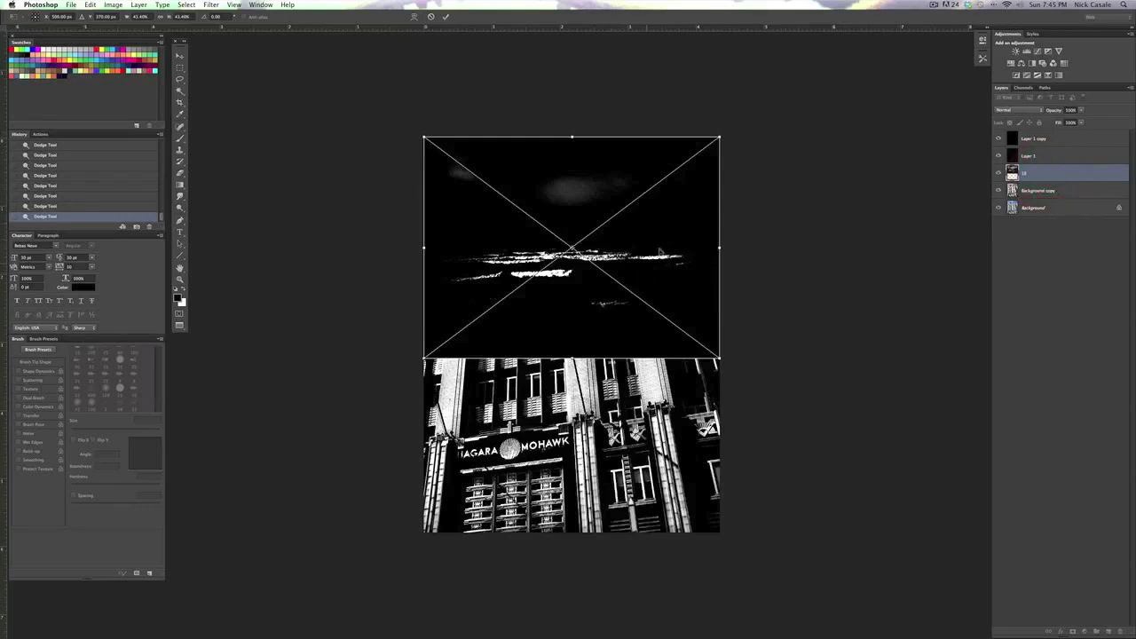
key("Return")
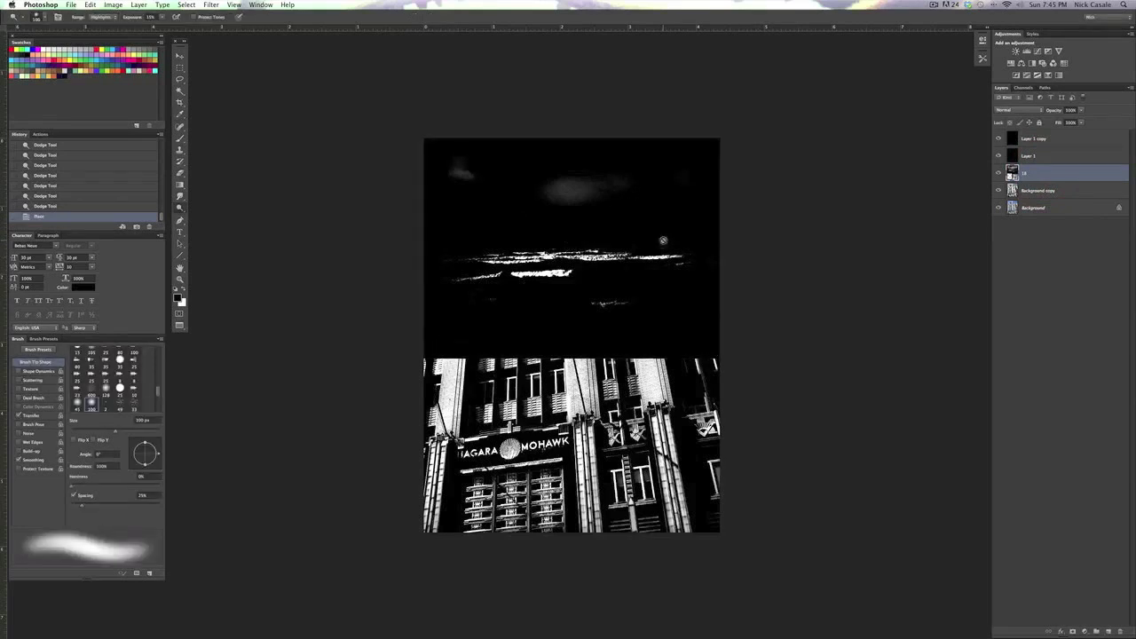
Move layer 18 to the top of the layer stack and add a layer mask to it.
left_click_drag(1042, 174, 1044, 137)
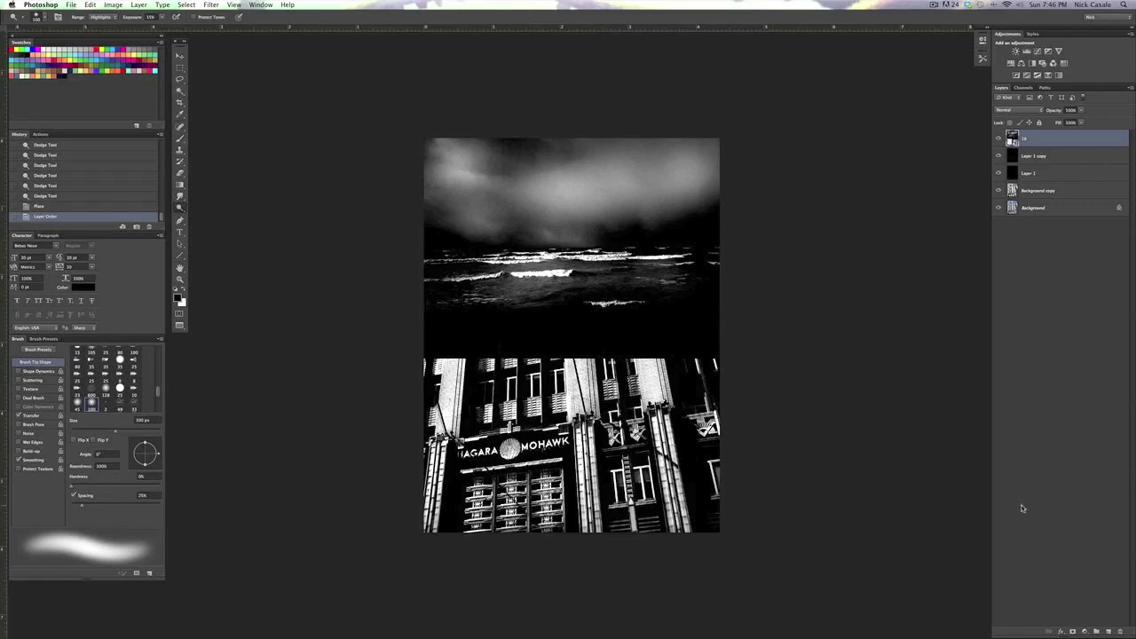
left_click(1073, 632)
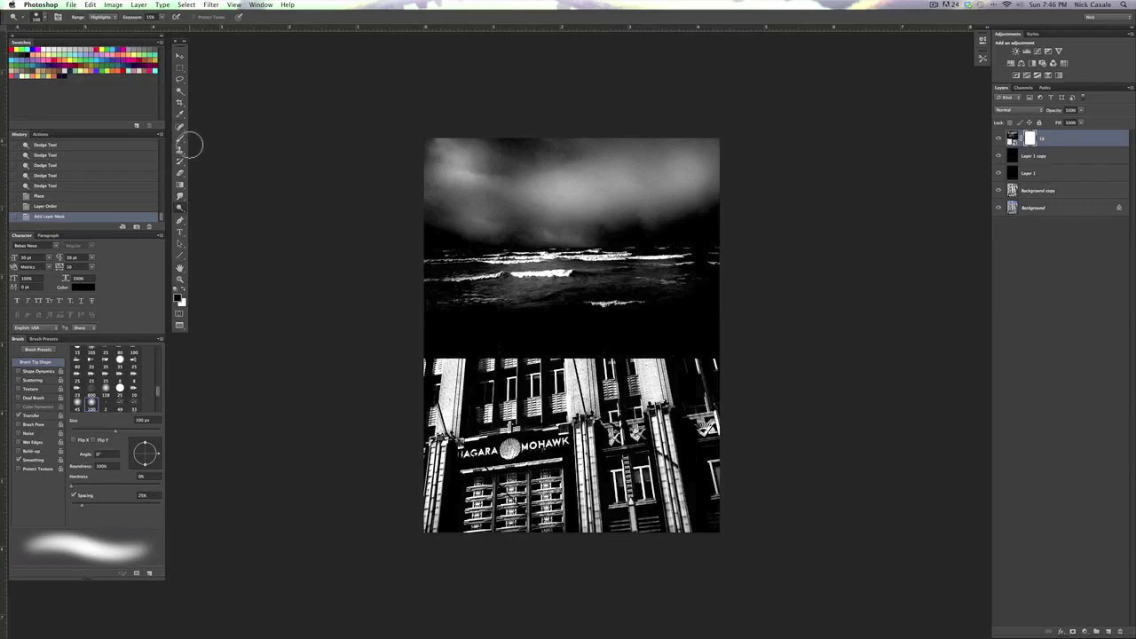
Brush black on layer 18's mask across the dark lower part of the seascape to reveal the building underneath.
left_click(180, 141)
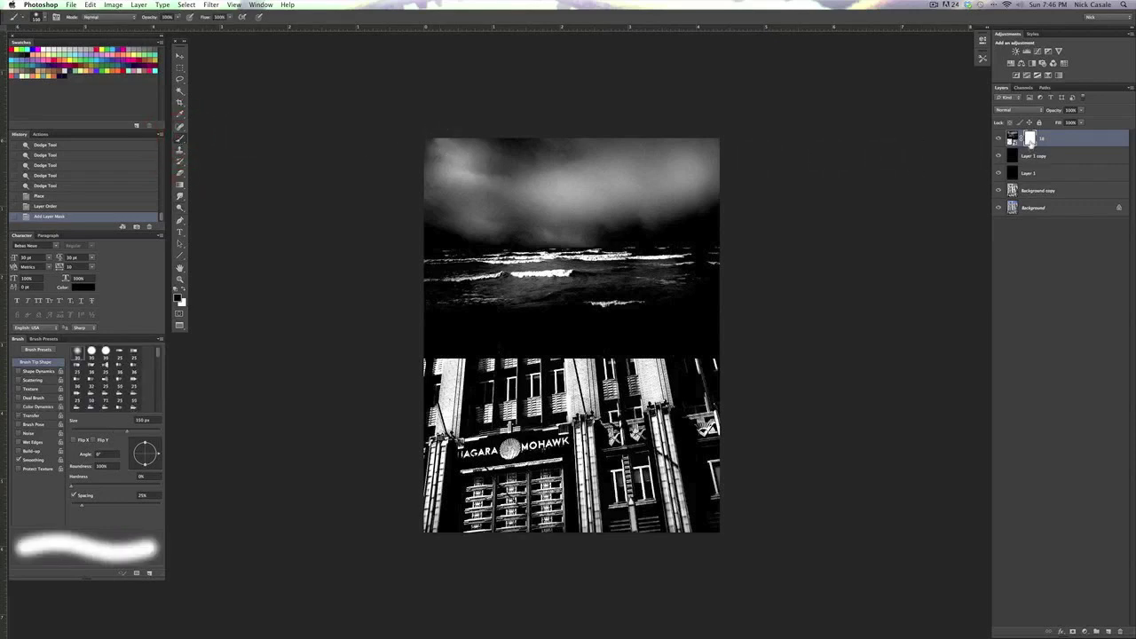
left_click(1012, 140)
left_click(1030, 137)
left_click_drag(181, 139, 218, 136)
mouse_move(452, 343)
left_mouse_down()
mouse_move(427, 355)
mouse_move(703, 348)
mouse_move(720, 336)
mouse_move(466, 332)
mouse_move(501, 312)
mouse_move(734, 315)
left_mouse_up()
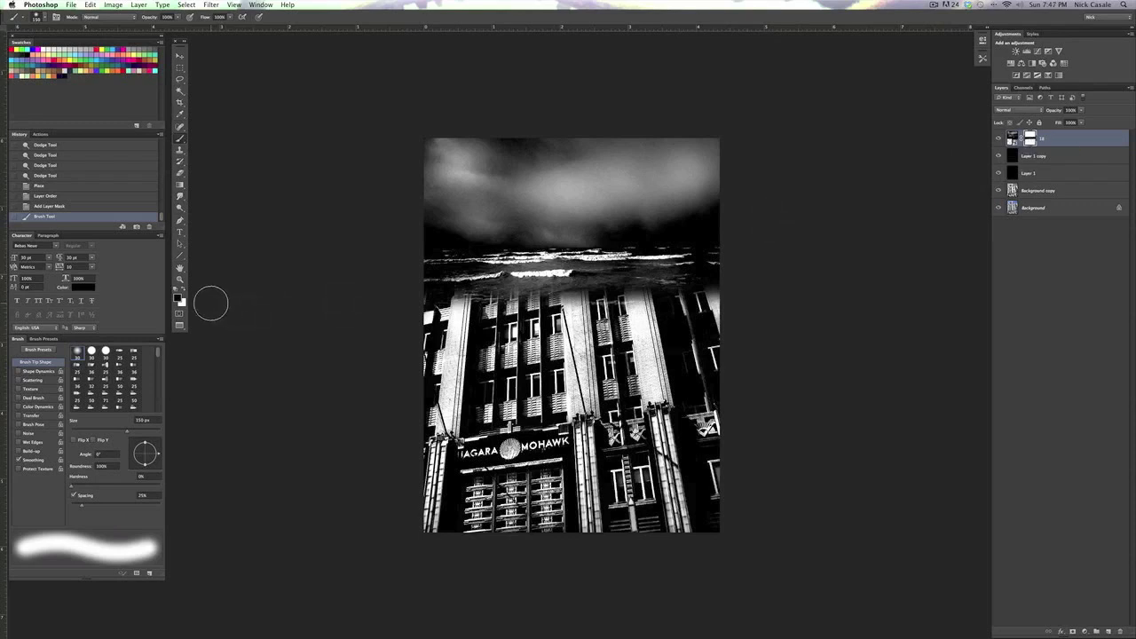
Paint white on layer 18's mask to bring back the hidden lower strip of the seascape.
left_click(184, 290)
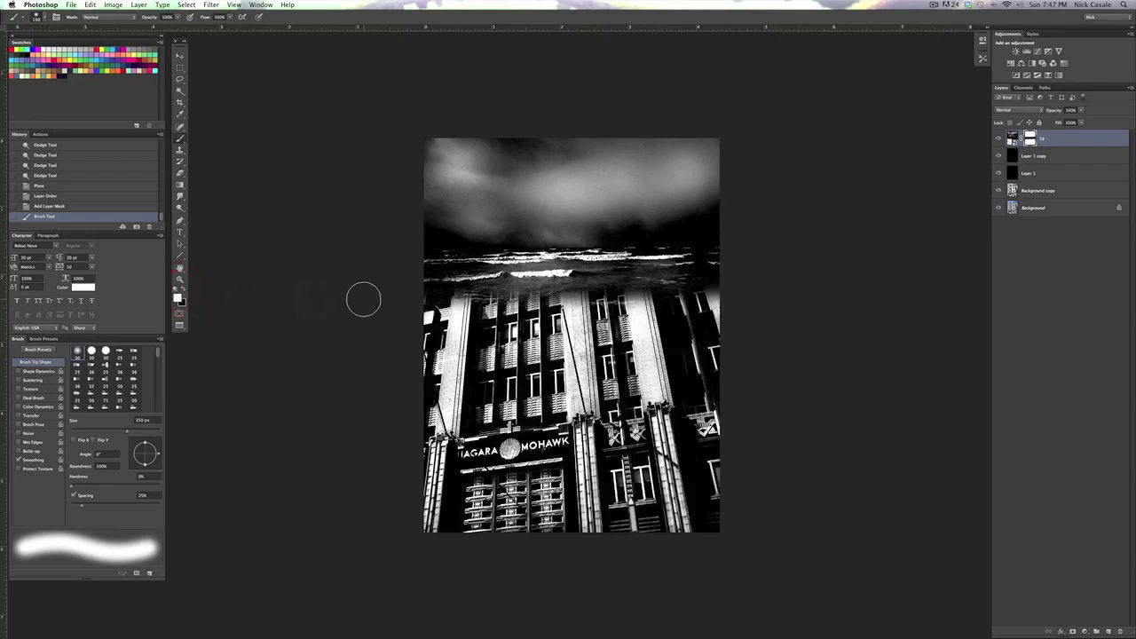
mouse_move(433, 298)
left_mouse_down()
mouse_move(703, 292)
mouse_move(720, 300)
mouse_move(428, 307)
mouse_move(423, 319)
mouse_move(744, 326)
mouse_move(640, 334)
left_mouse_up()
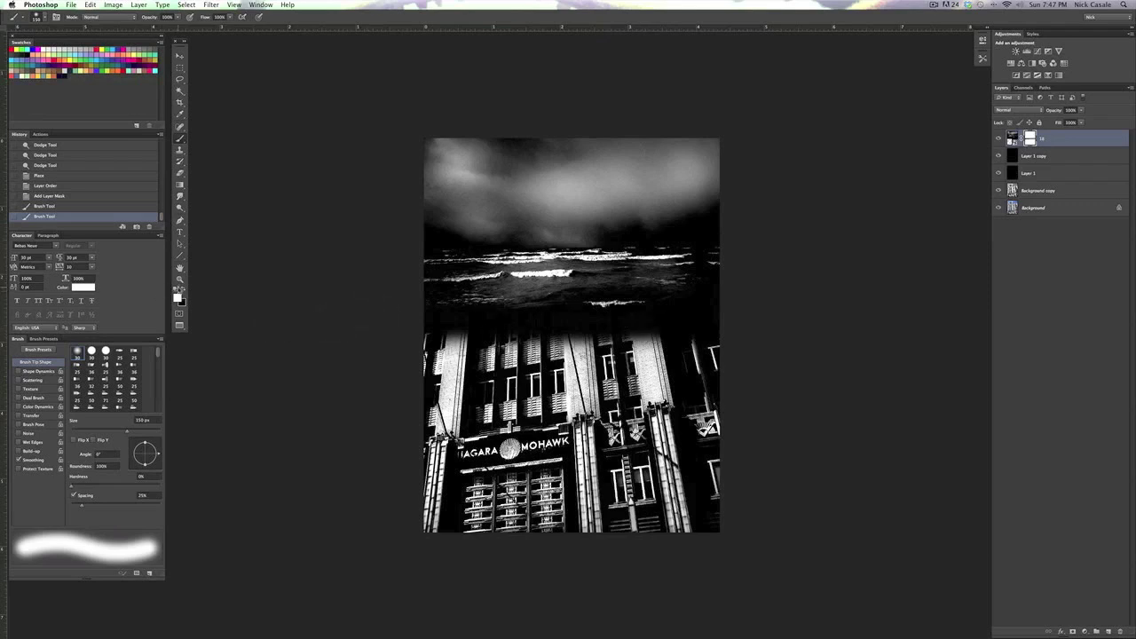
Paint black on layer 18's mask over the sea and the whole building up to the tower's crown, leaving only the clouds.
left_click(184, 293)
mouse_move(445, 338)
left_mouse_down()
mouse_move(740, 328)
mouse_move(738, 308)
mouse_move(707, 302)
mouse_move(442, 306)
mouse_move(428, 293)
mouse_move(431, 278)
mouse_move(494, 276)
mouse_move(530, 253)
mouse_move(534, 222)
mouse_move(511, 194)
mouse_move(504, 233)
mouse_move(501, 179)
mouse_move(562, 173)
mouse_move(571, 184)
mouse_move(570, 265)
mouse_move(726, 215)
mouse_move(738, 221)
mouse_move(652, 264)
mouse_move(706, 270)
mouse_move(718, 263)
mouse_move(626, 233)
mouse_move(577, 249)
mouse_move(557, 162)
mouse_move(501, 182)
mouse_move(465, 253)
left_mouse_up()
mouse_move(515, 197)
left_mouse_down()
mouse_move(501, 185)
mouse_move(562, 183)
mouse_move(581, 222)
mouse_move(572, 266)
left_mouse_up()
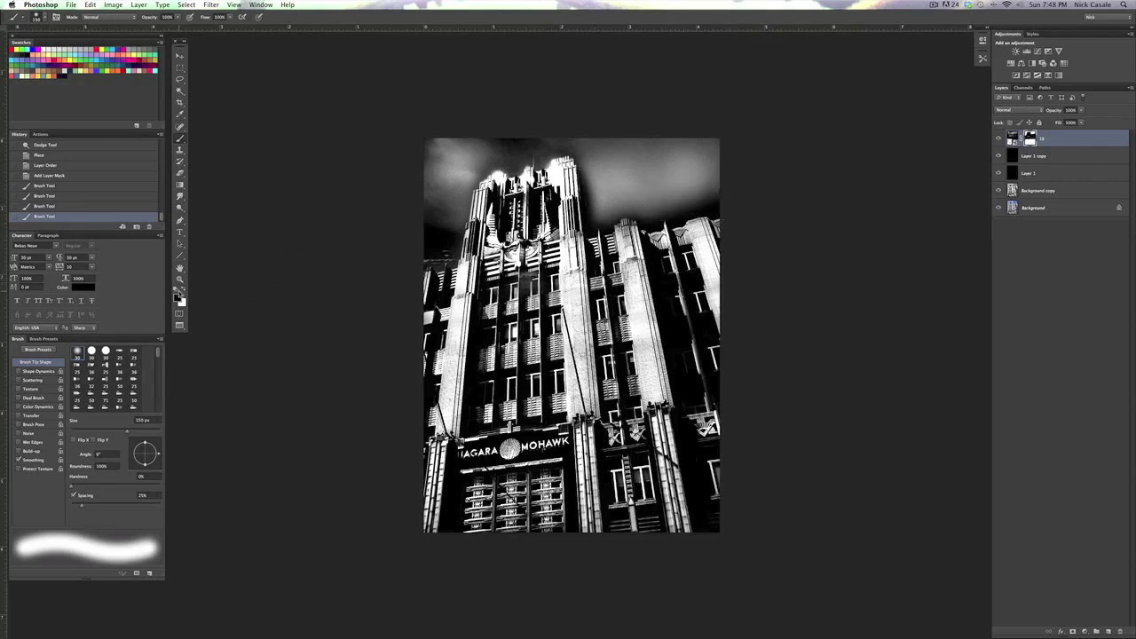
Paint white on the mask over the clouds beside the tower and lower layer 18's opacity to about 65%.
left_click(184, 290)
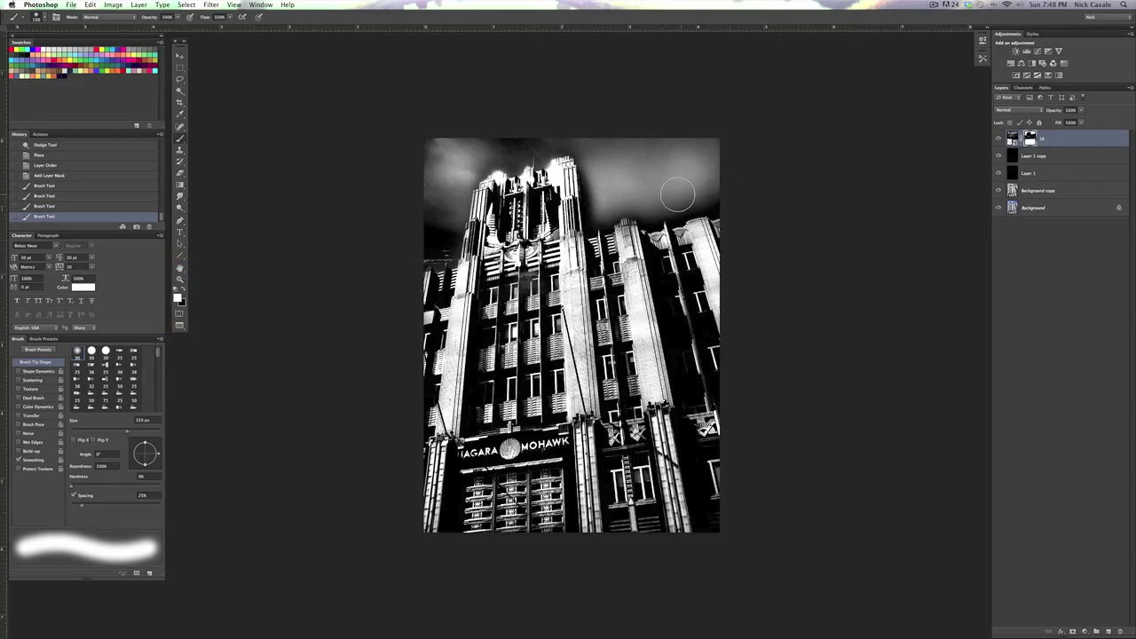
mouse_move(677, 194)
left_mouse_down()
mouse_move(702, 186)
mouse_move(665, 186)
left_mouse_up()
left_click(1082, 110)
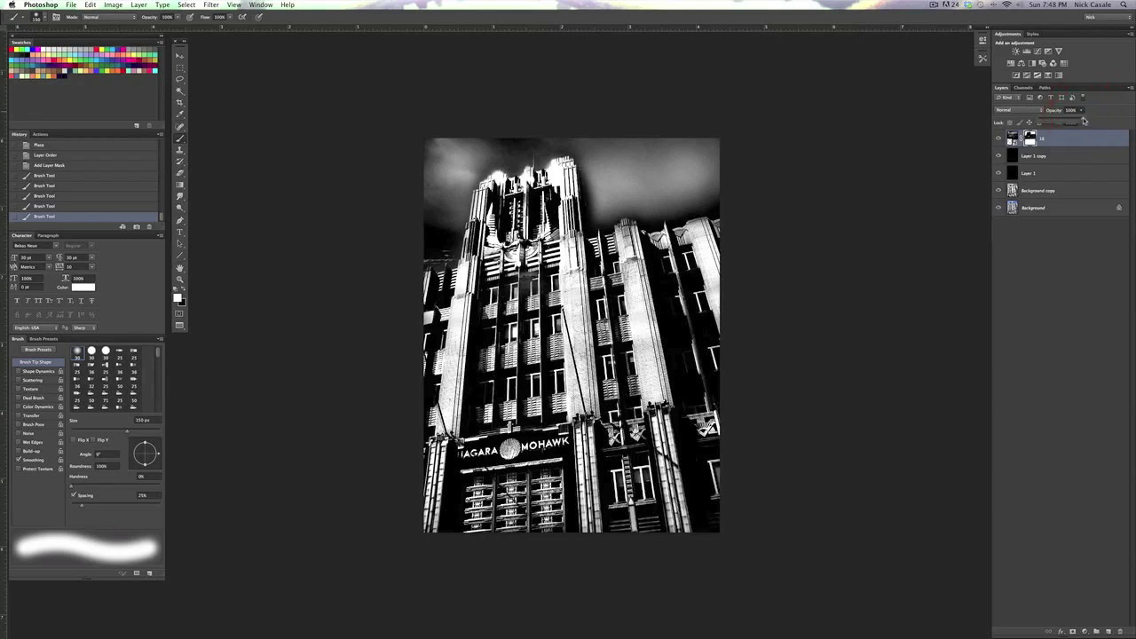
mouse_move(1083, 119)
left_mouse_down()
mouse_move(1041, 122)
mouse_move(1068, 121)
left_mouse_up()
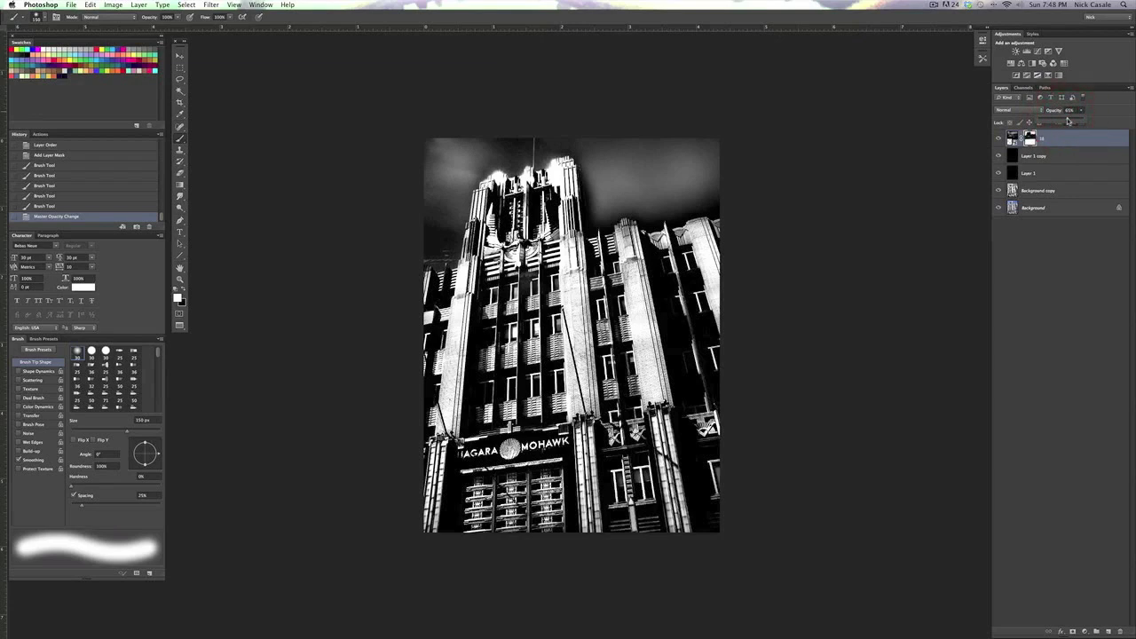